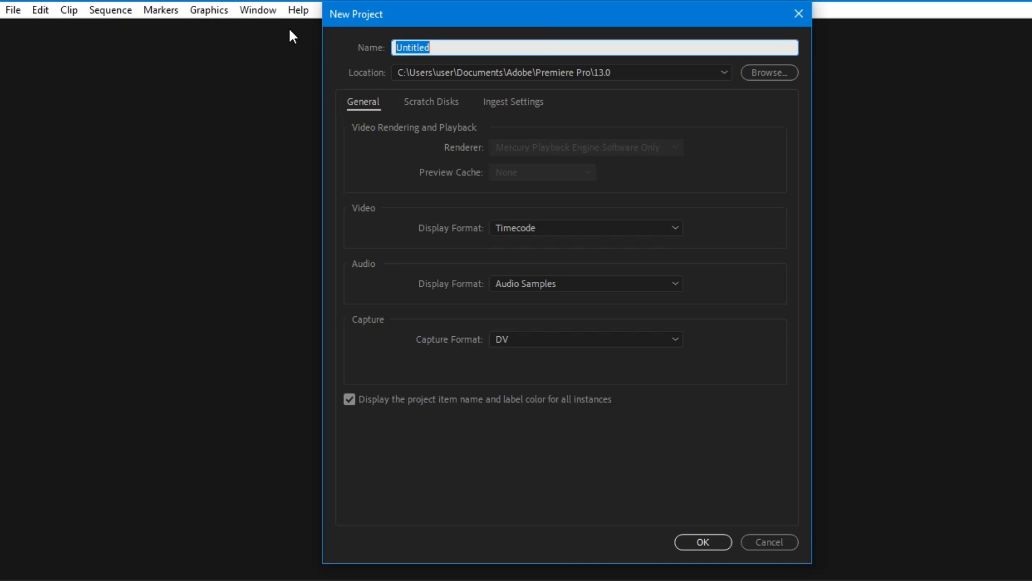
Step: Create a new project named "Beginners Guide" stored on the FC SPACE (F:) drive, keeping the default general settings
{"action": "type", "text": "Beginners Gui"}
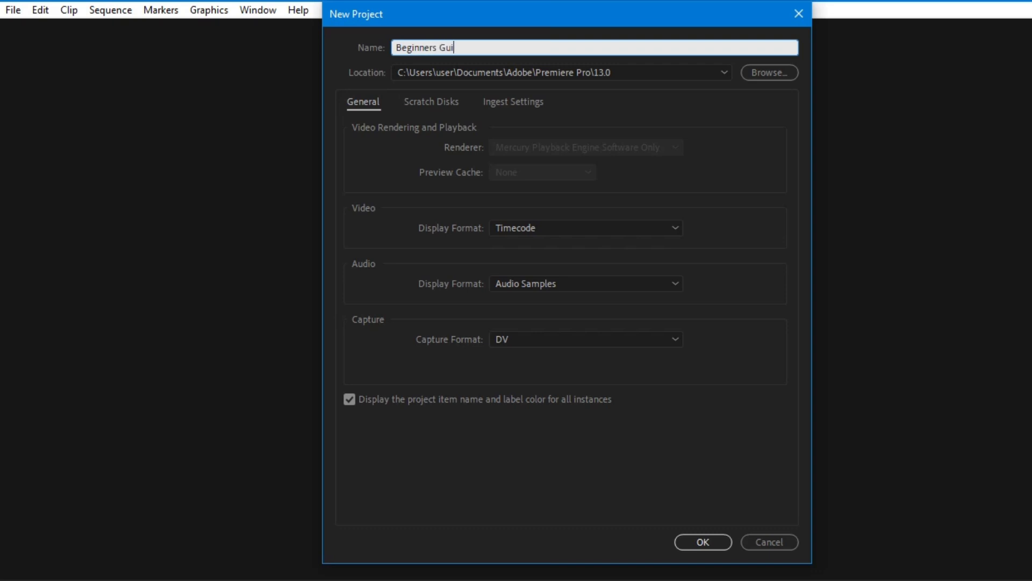
{"action": "type", "text": "de"}
{"action": "left_click", "coordinate": [760, 71]}
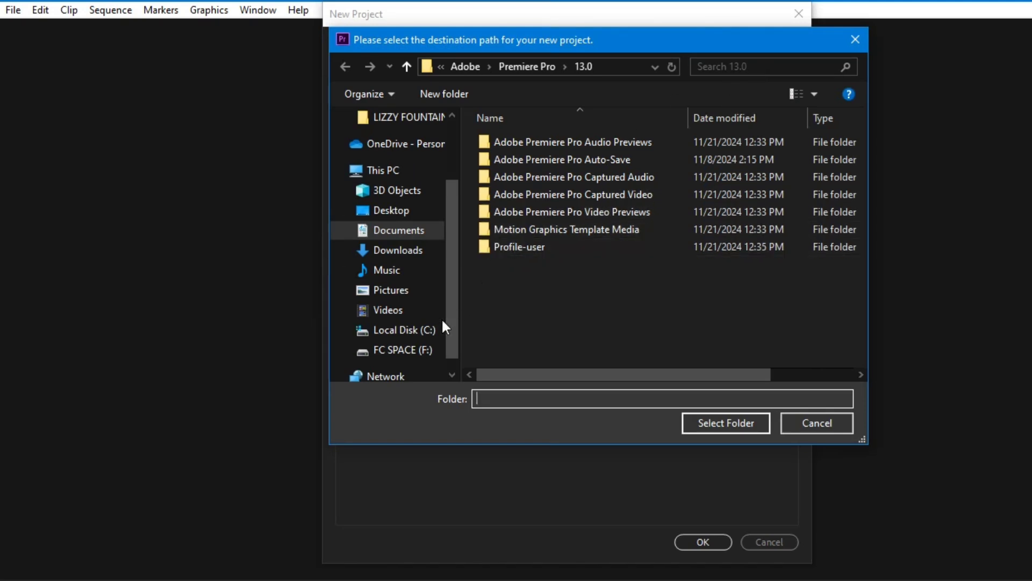
{"action": "left_click", "coordinate": [420, 352]}
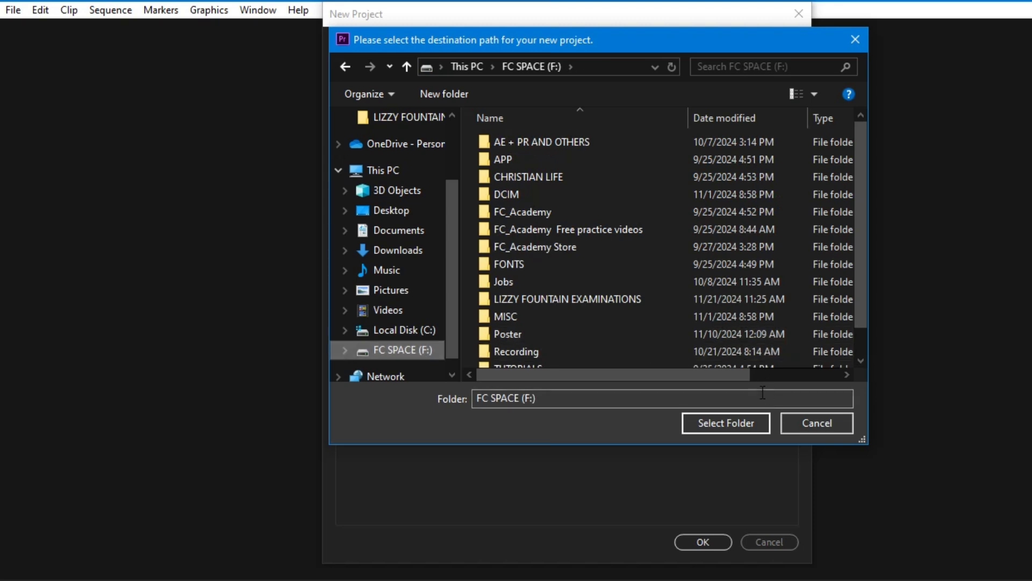
{"action": "left_click", "coordinate": [740, 424]}
{"action": "left_click", "coordinate": [507, 102]}
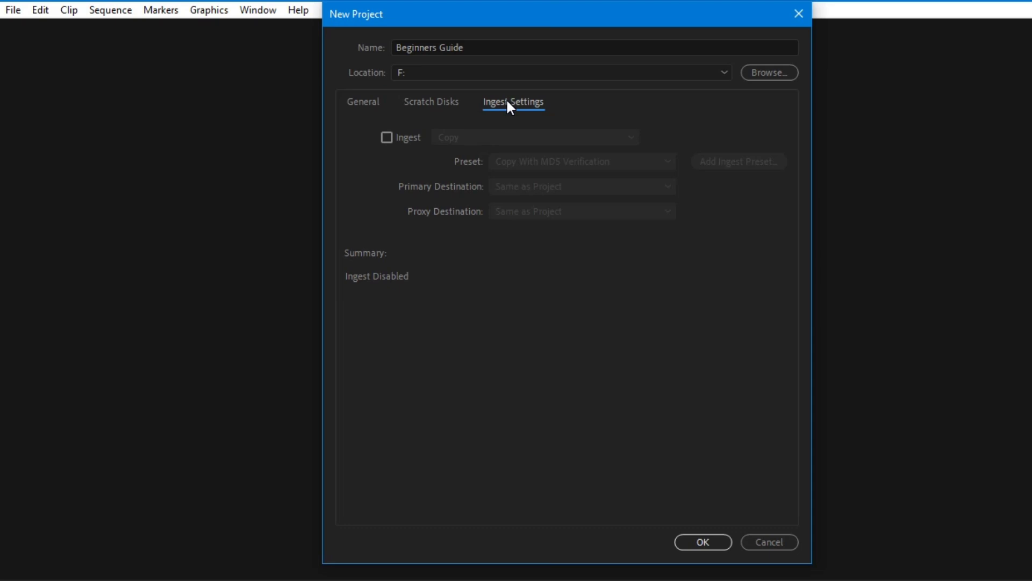
{"action": "left_click", "coordinate": [355, 109]}
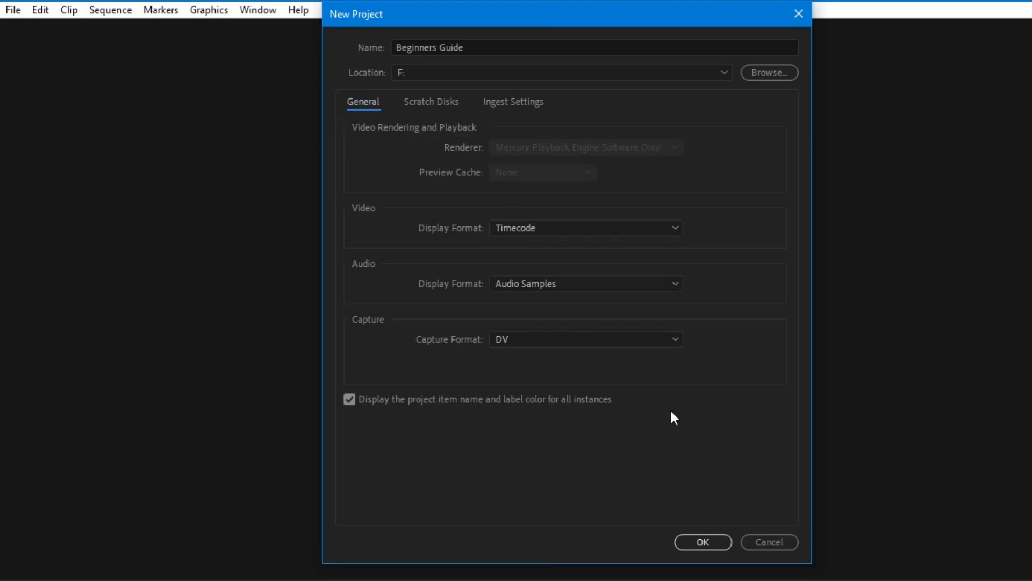
{"action": "left_click", "coordinate": [701, 540]}
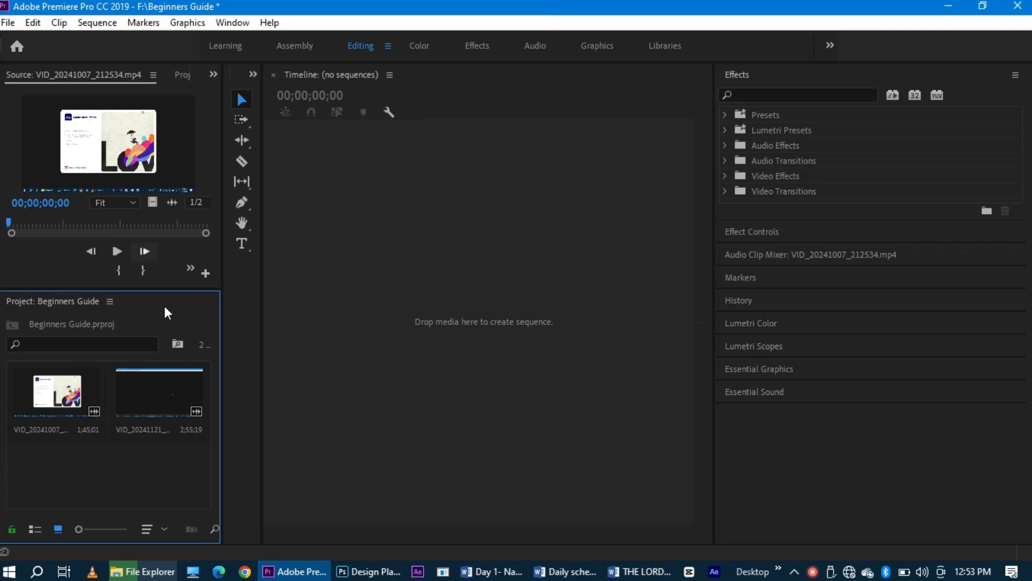
Step: Load VID_20241121_123625.mp4 in the Source monitor, marking its In point at 00;00;00;00 and its Out point at 00;01;39;26
{"action": "left_click", "coordinate": [155, 390]}
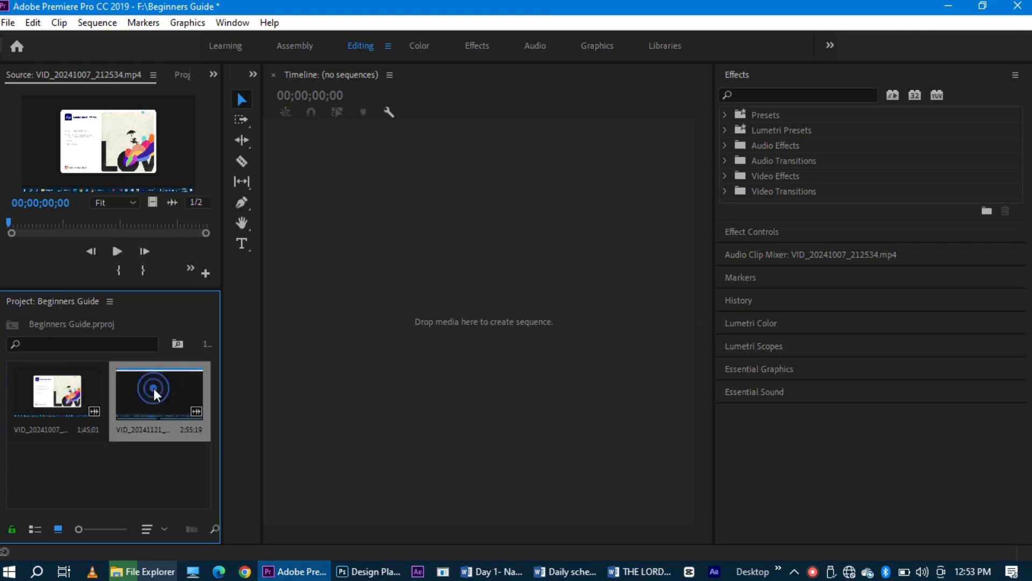
{"action": "double_click", "coordinate": [153, 385]}
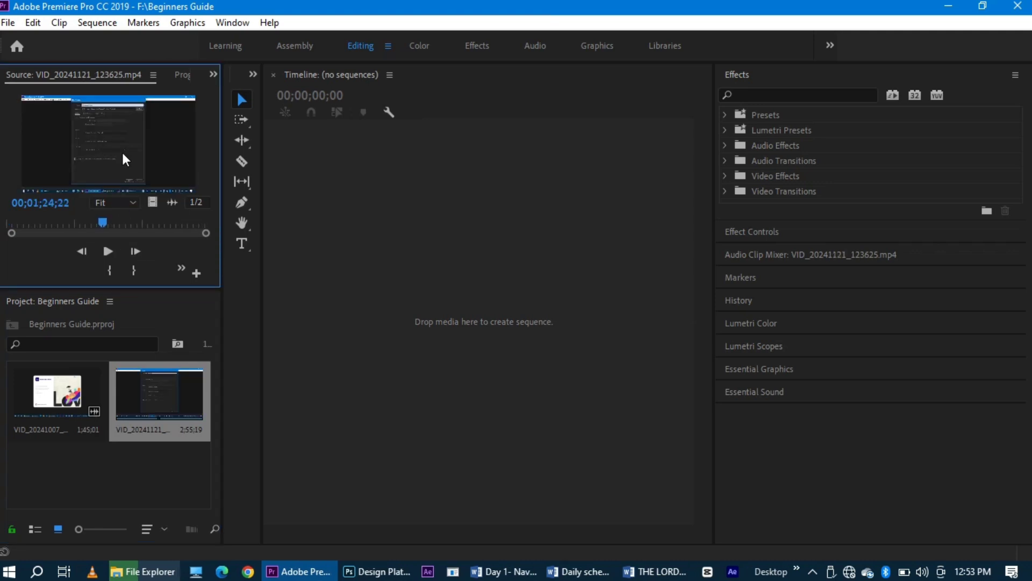
{"action": "left_click", "coordinate": [80, 221]}
{"action": "left_click_drag", "start_coordinate": [80, 222], "coordinate": [5, 222]}
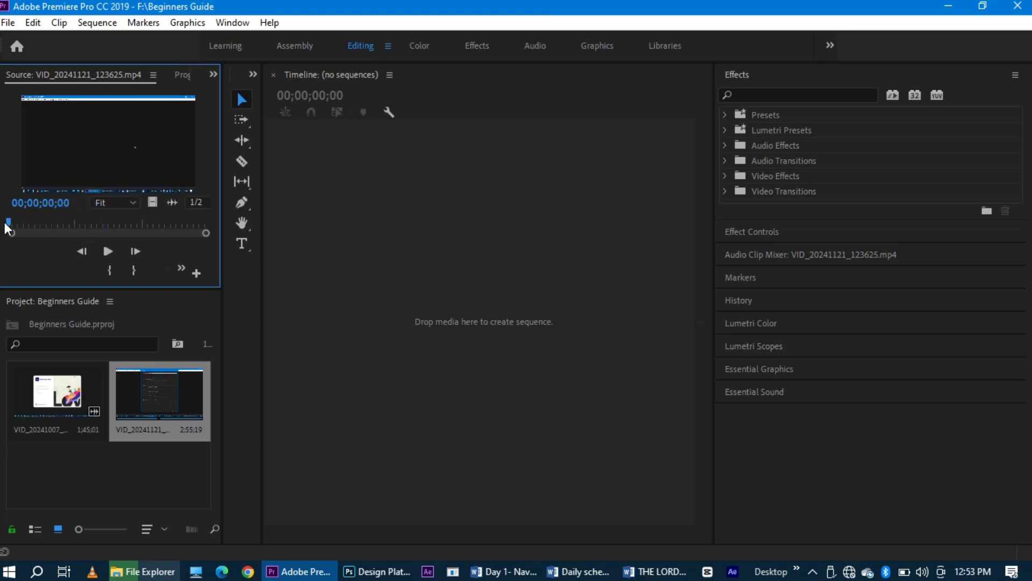
{"action": "left_click", "coordinate": [116, 268]}
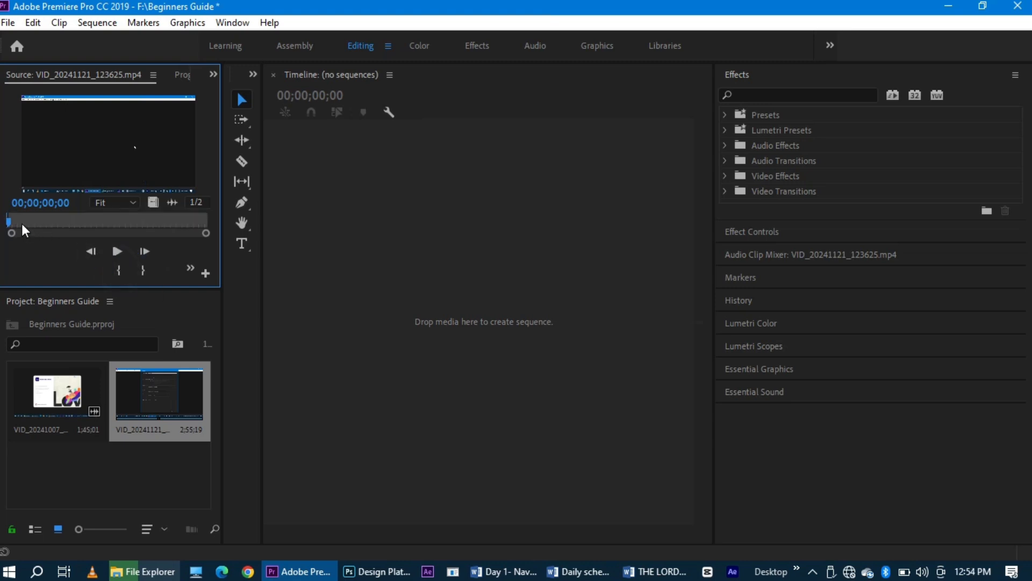
{"action": "left_click_drag", "start_coordinate": [24, 221], "coordinate": [122, 230]}
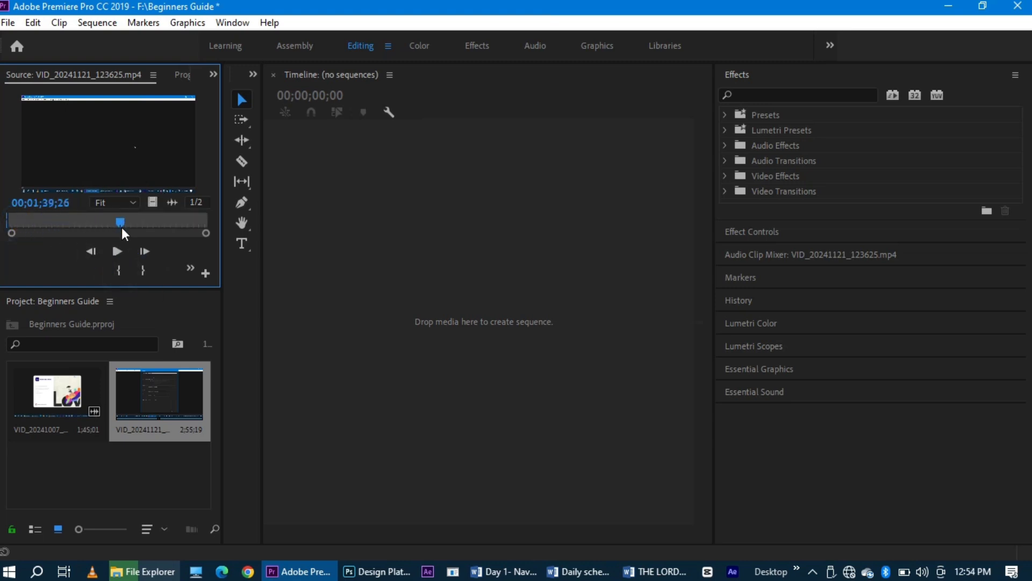
{"action": "left_click", "coordinate": [145, 268]}
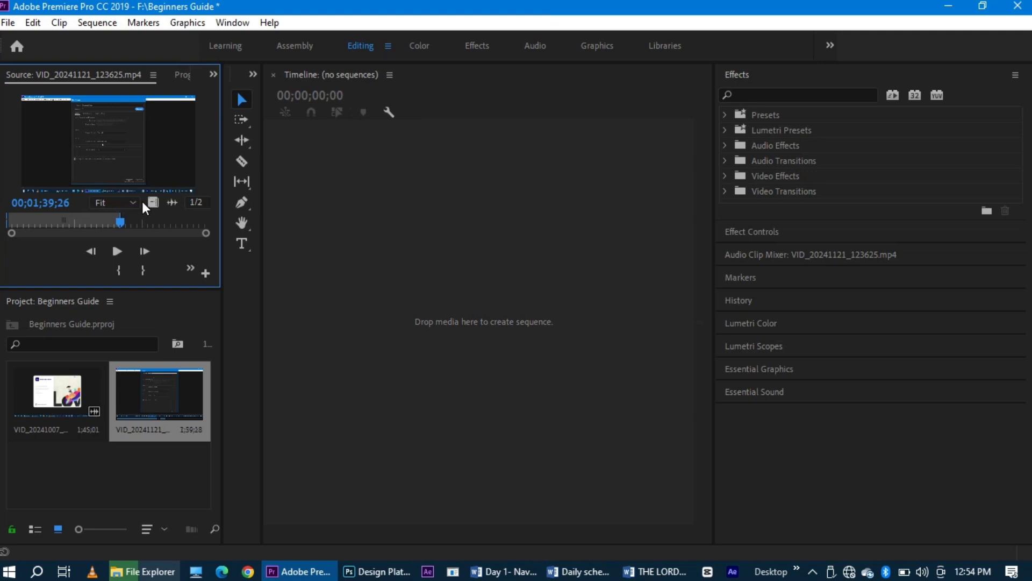
Step: Create a sequence from the marked range of VID_20241121_123625.mp4 with video and audio, and save the project
{"action": "mouse_move", "coordinate": [153, 201]}
{"action": "left_mouse_down"}
{"action": "mouse_move", "coordinate": [353, 288]}
{"action": "mouse_move", "coordinate": [368, 307]}
{"action": "mouse_move", "coordinate": [152, 202]}
{"action": "left_mouse_up"}
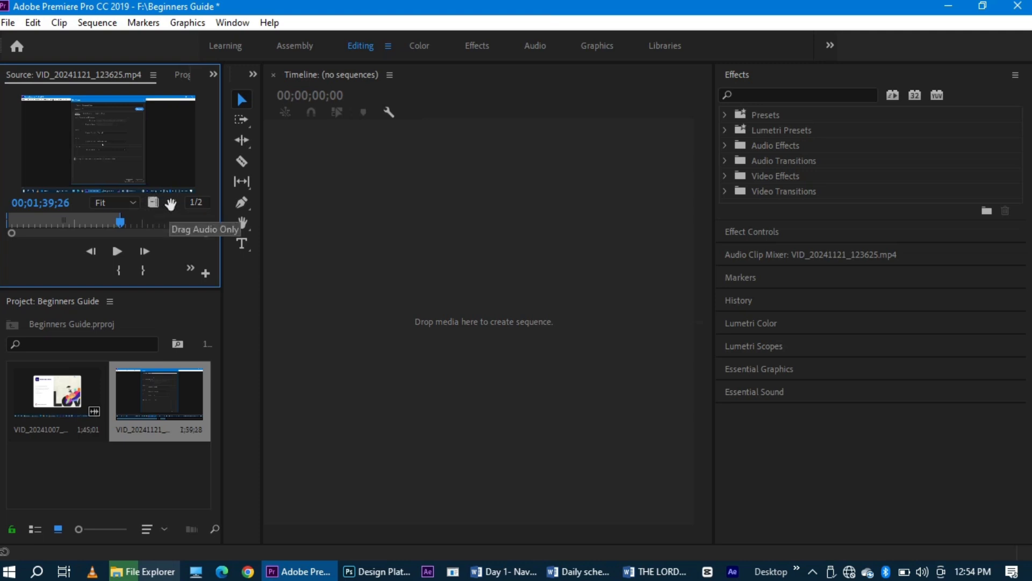
{"action": "left_click", "coordinate": [172, 205]}
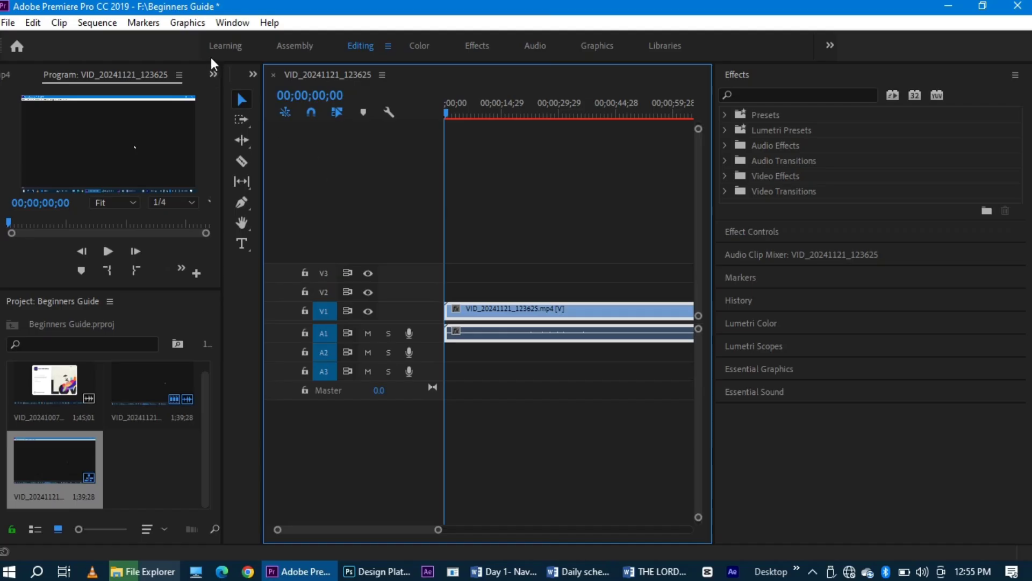
{"action": "left_click", "coordinate": [212, 71]}
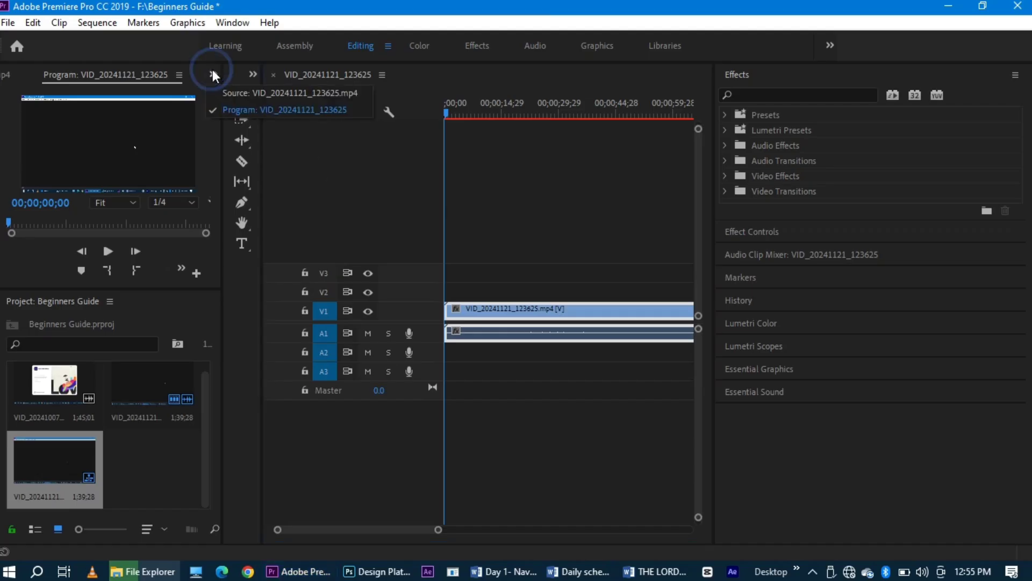
{"action": "left_click", "coordinate": [254, 111]}
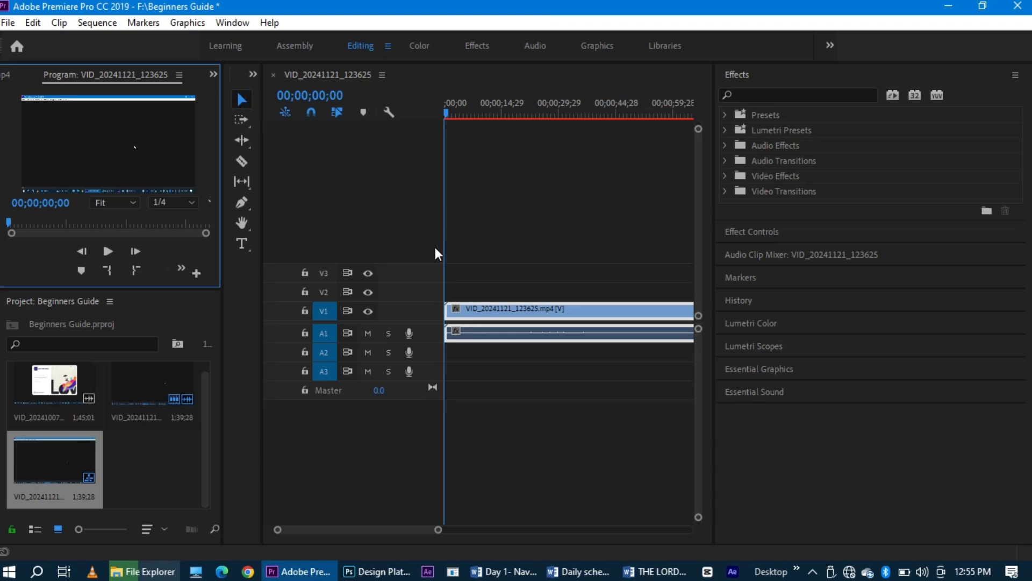
{"action": "key", "text": "ctrl+s"}
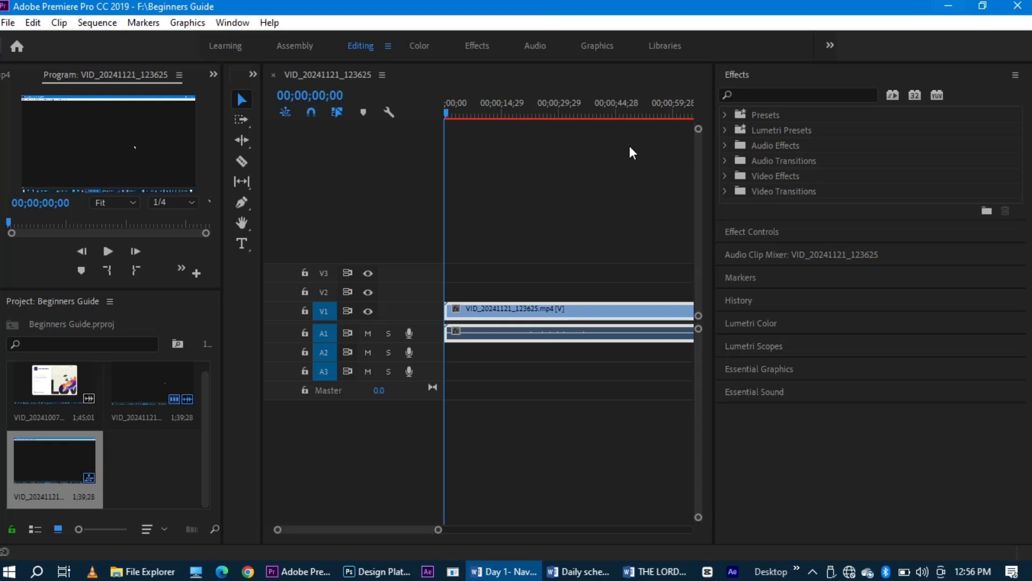
{"action": "left_click", "coordinate": [629, 147]}
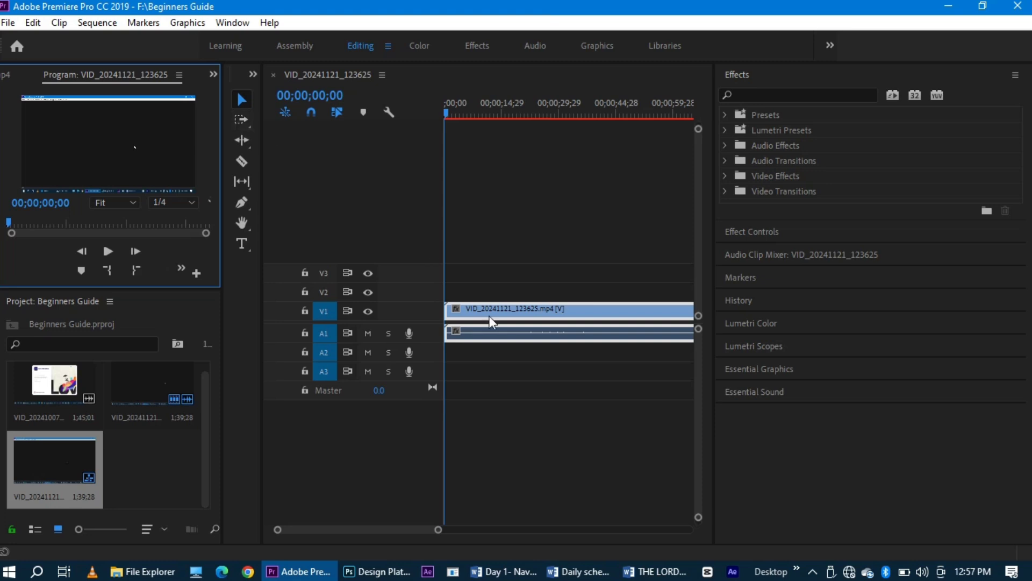
Step: Add a second copy of the marked clip to V1 and A1 at 00;01;41;07, just after the first clip
{"action": "left_click", "coordinate": [239, 121]}
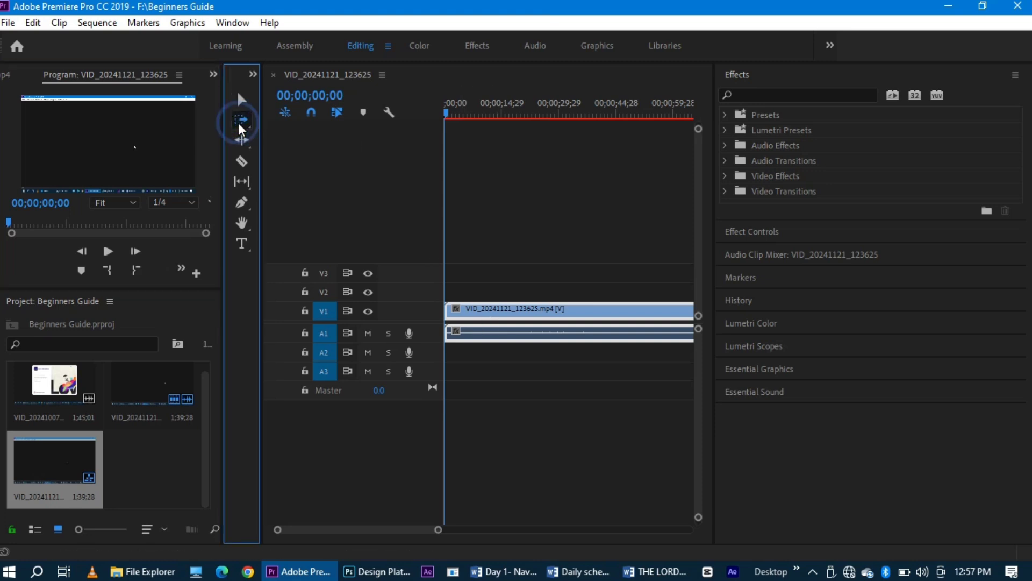
{"action": "left_click_drag", "start_coordinate": [440, 531], "coordinate": [549, 533]}
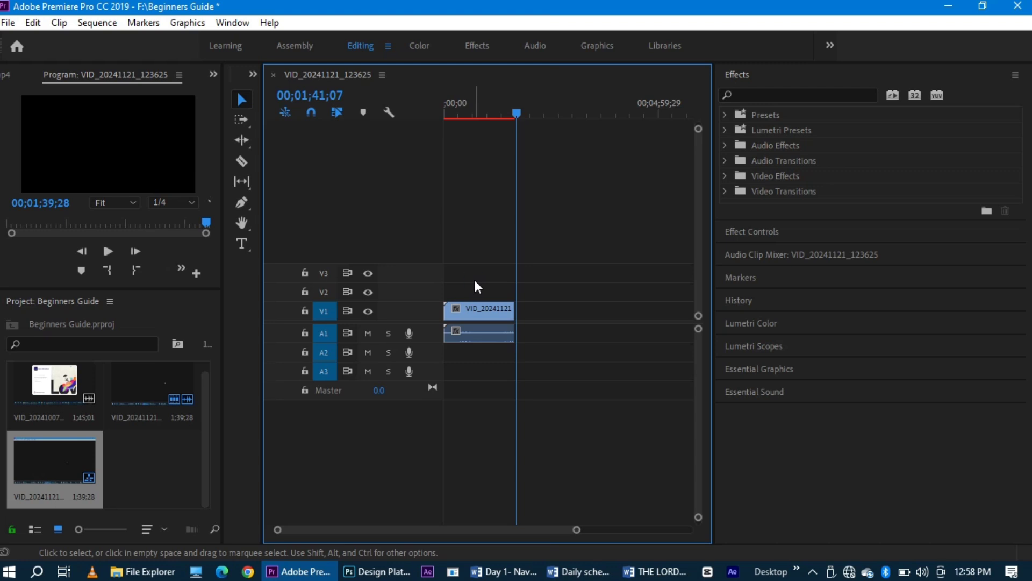
{"action": "key", "text": "comma"}
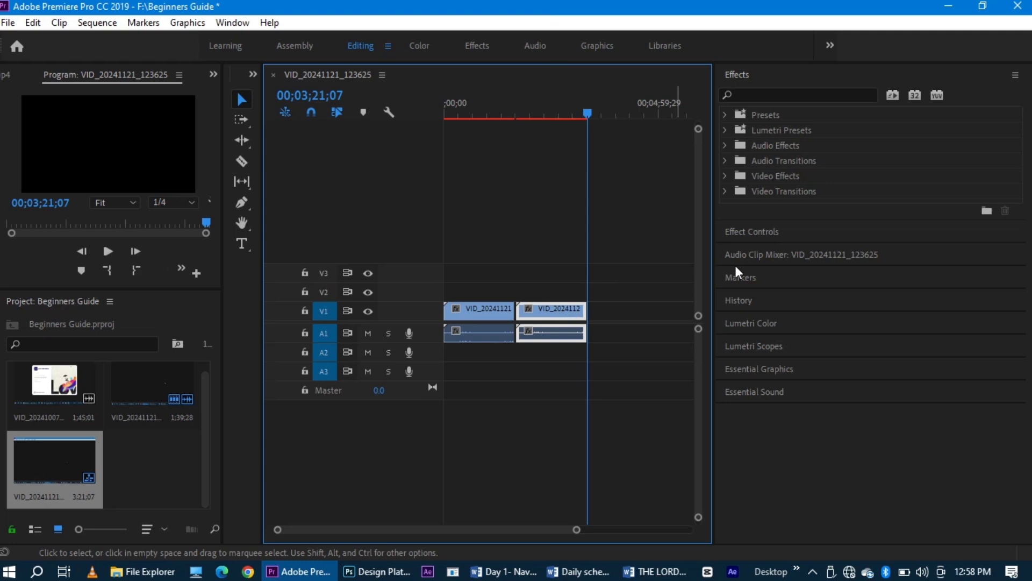
Step: Select the second timeline clip with the Track Select Forward Tool and the first clip with the Track Select Backward Tool
{"action": "left_click", "coordinate": [242, 122]}
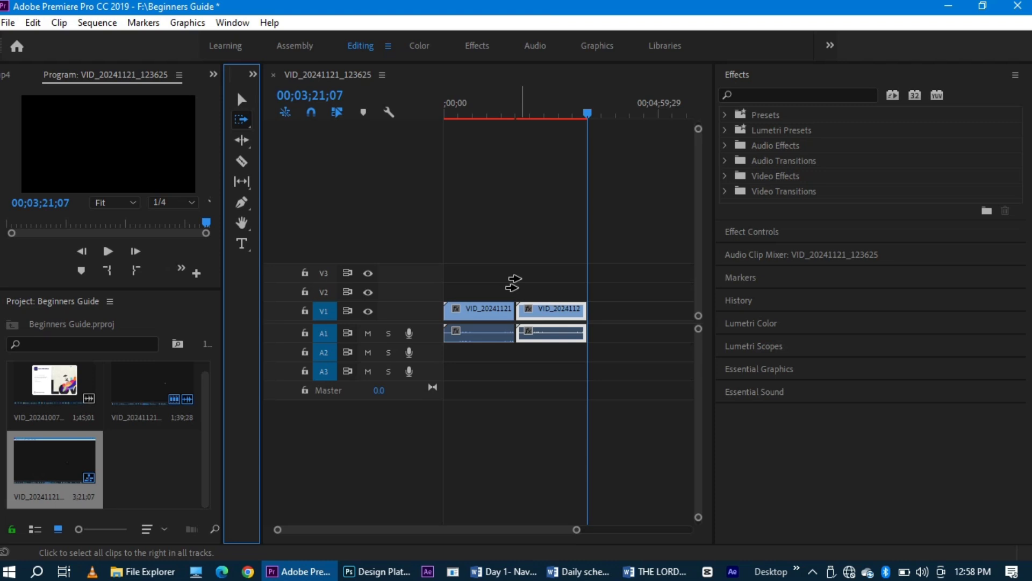
{"action": "left_click", "coordinate": [521, 282]}
{"action": "left_click", "coordinate": [250, 123]}
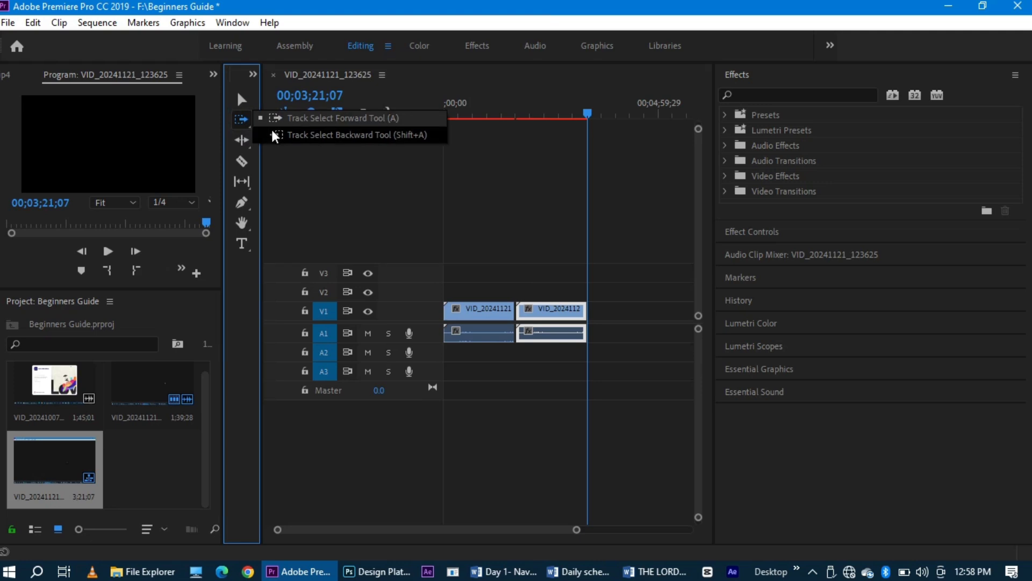
{"action": "left_click", "coordinate": [276, 135]}
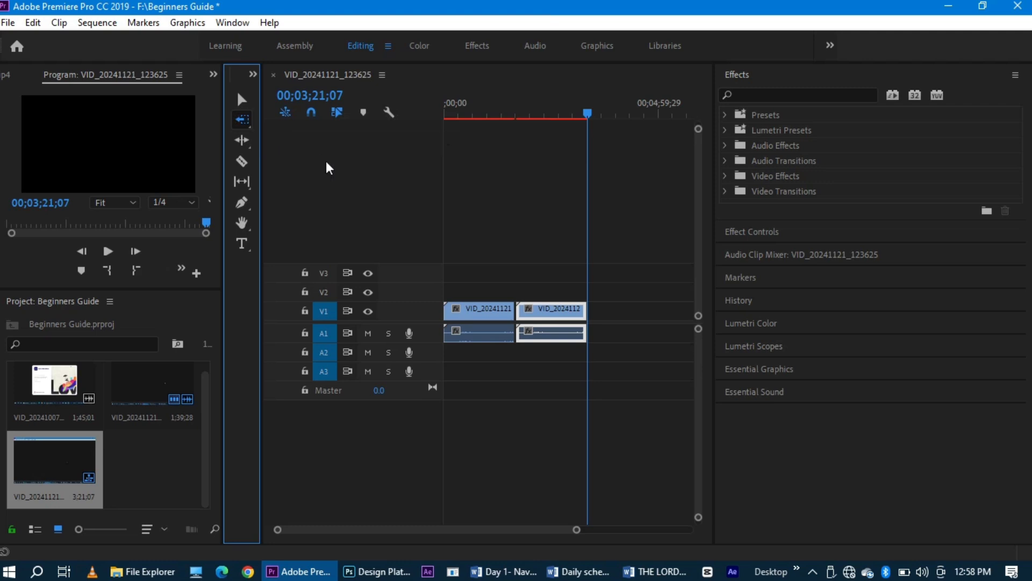
{"action": "left_click", "coordinate": [524, 279]}
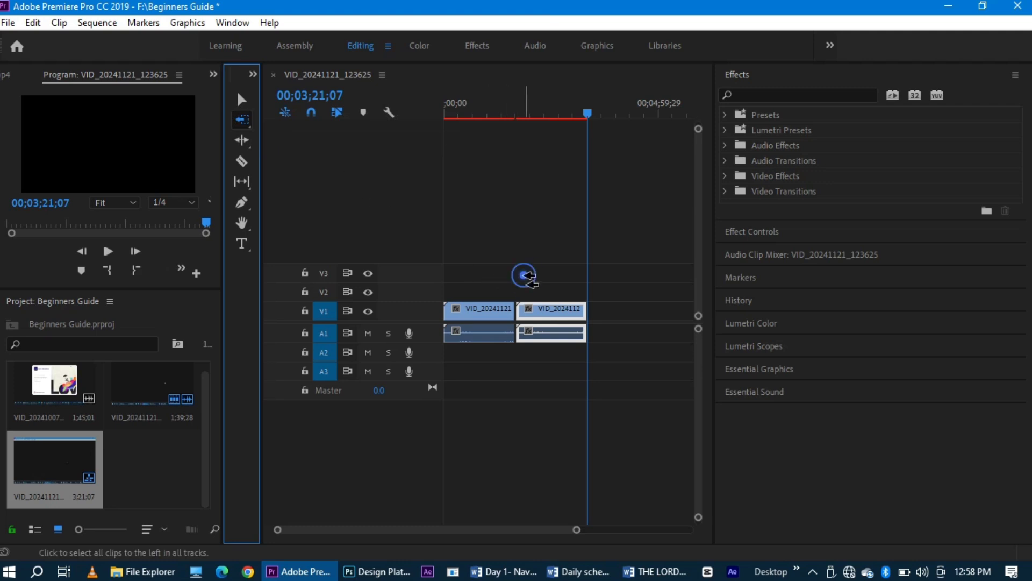
{"action": "left_click", "coordinate": [505, 280]}
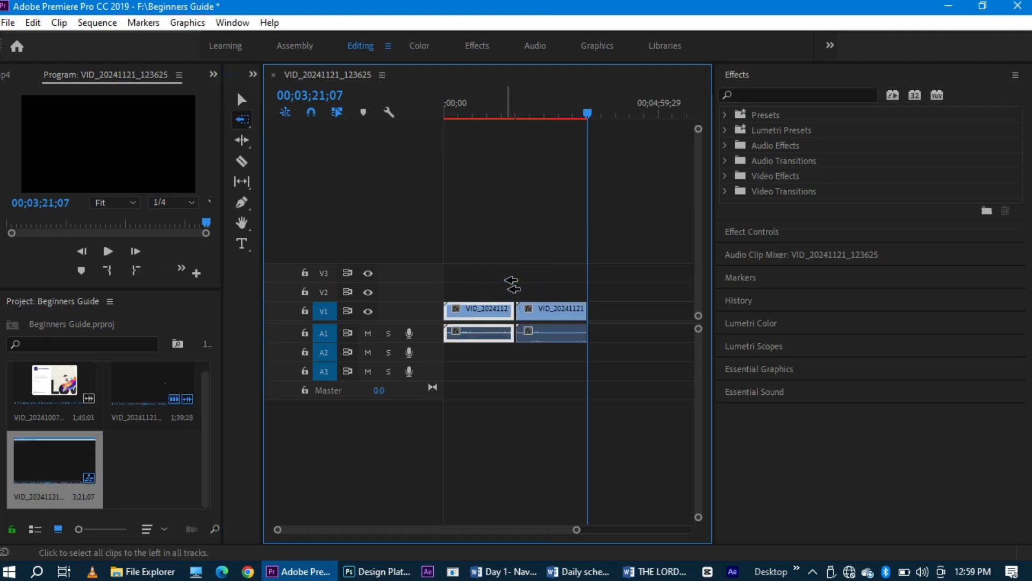
Step: Select the second clip's end edge with the Ripple Edit Tool, and save the project with the Razor Tool active
{"action": "left_click", "coordinate": [247, 145]}
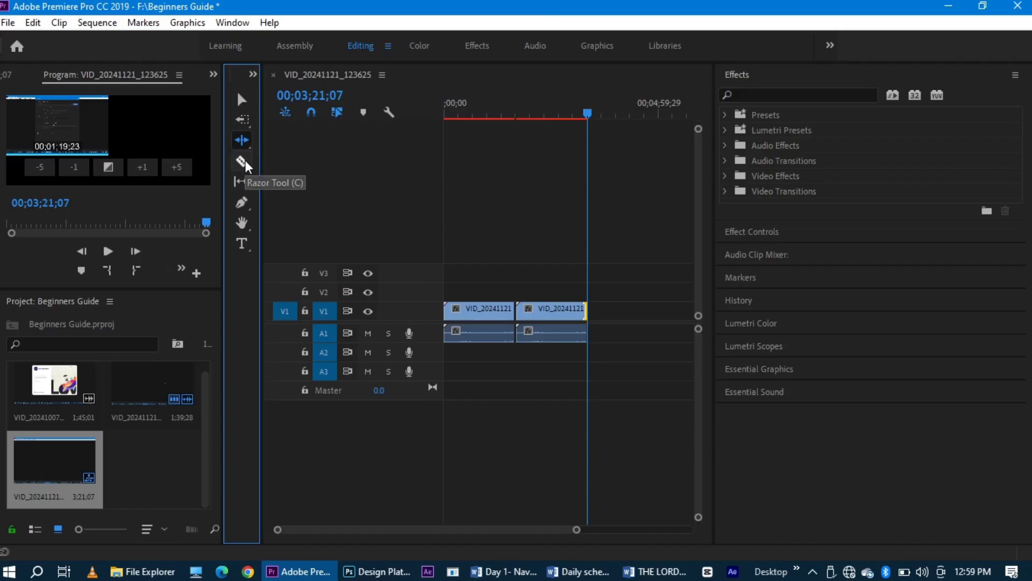
{"action": "left_click", "coordinate": [245, 161]}
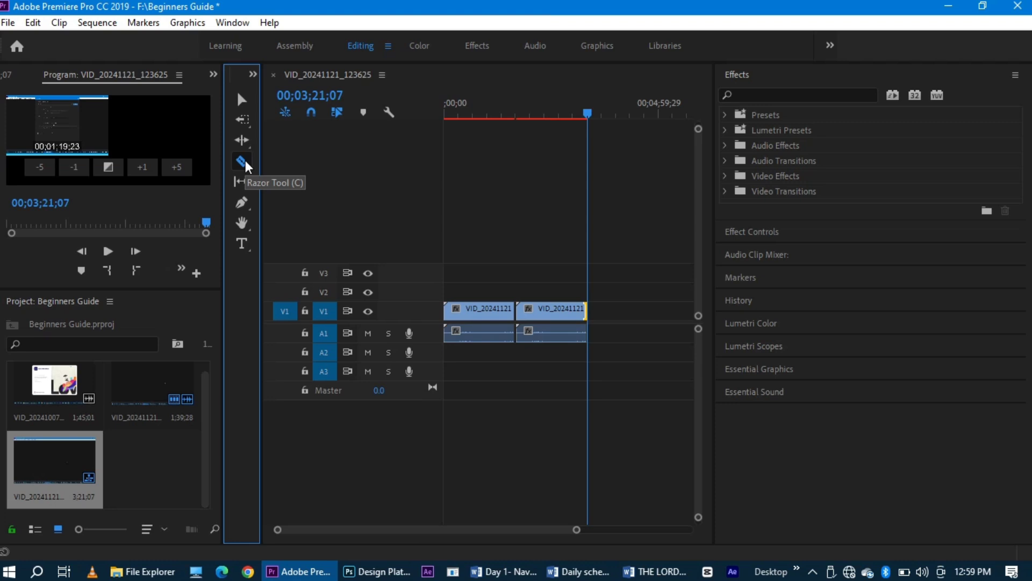
{"action": "key", "text": "ctrl+s"}
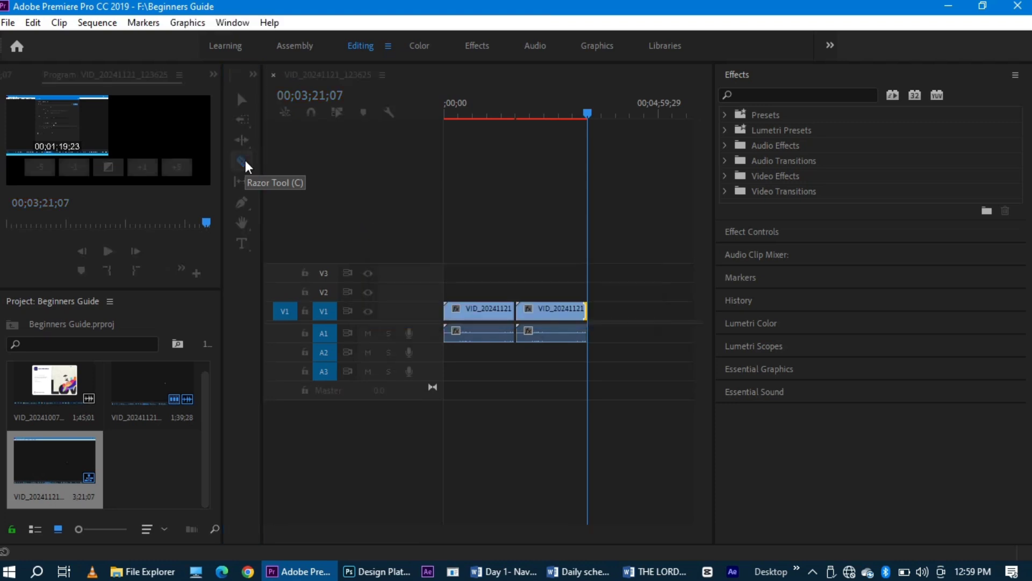
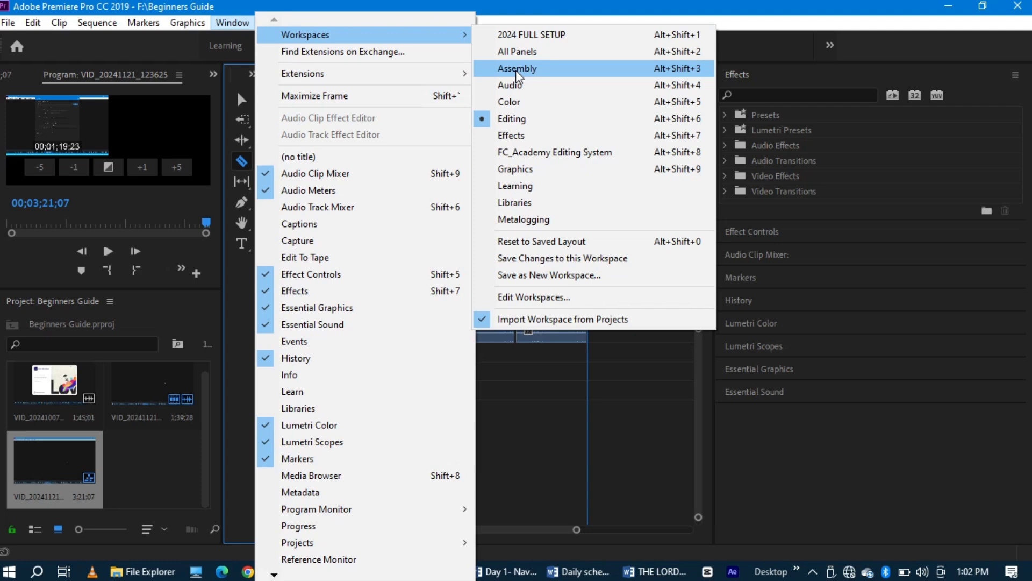
{"action": "left_click", "coordinate": [553, 372]}
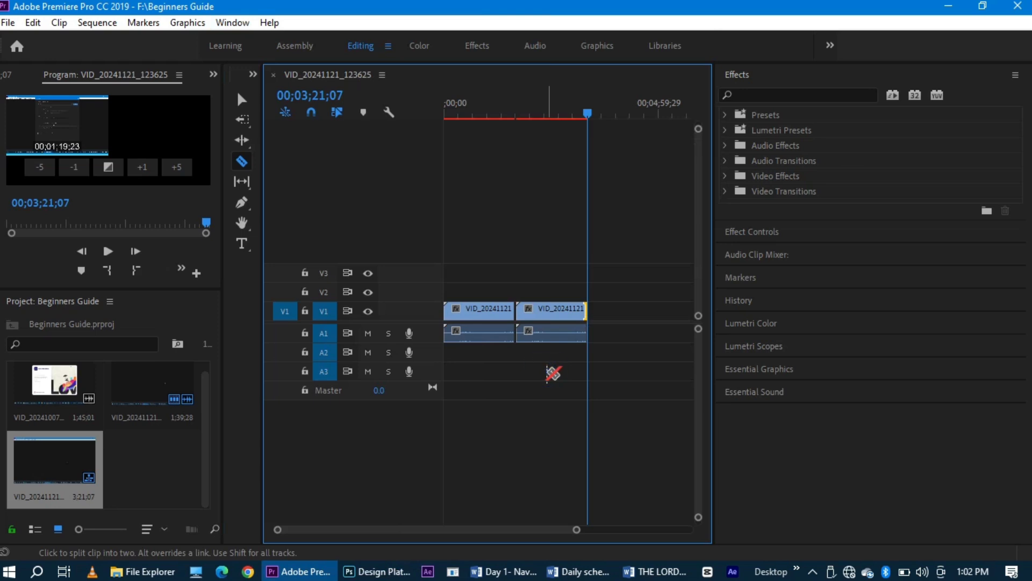
{"action": "left_click", "coordinate": [134, 132]}
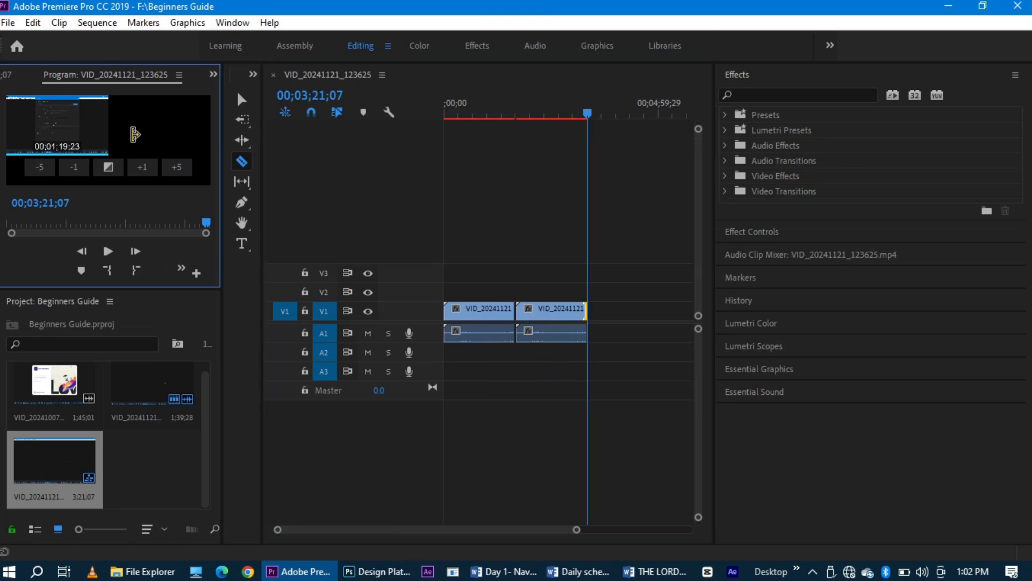
{"action": "left_click", "coordinate": [210, 75]}
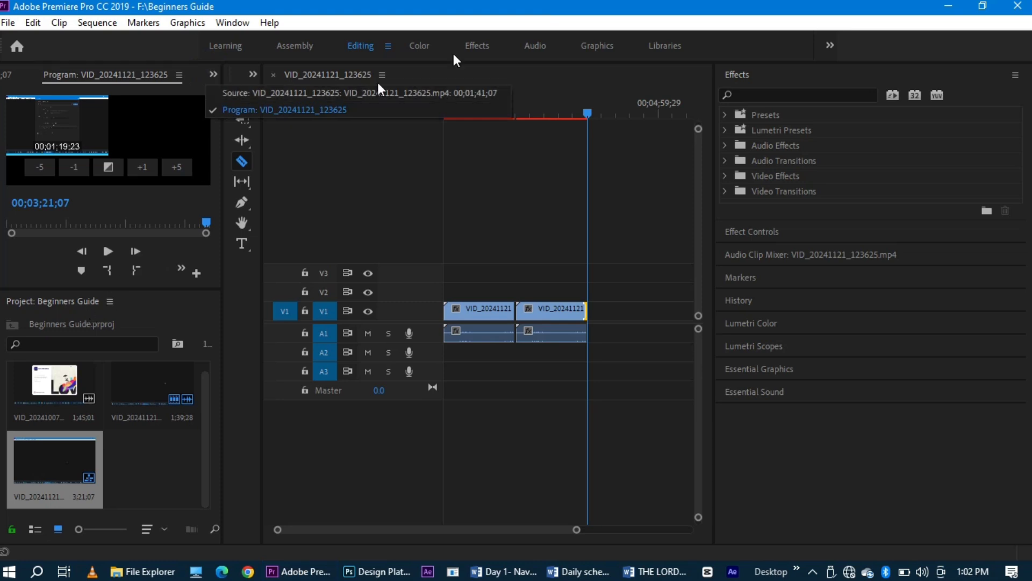
{"action": "left_click", "coordinate": [484, 208]}
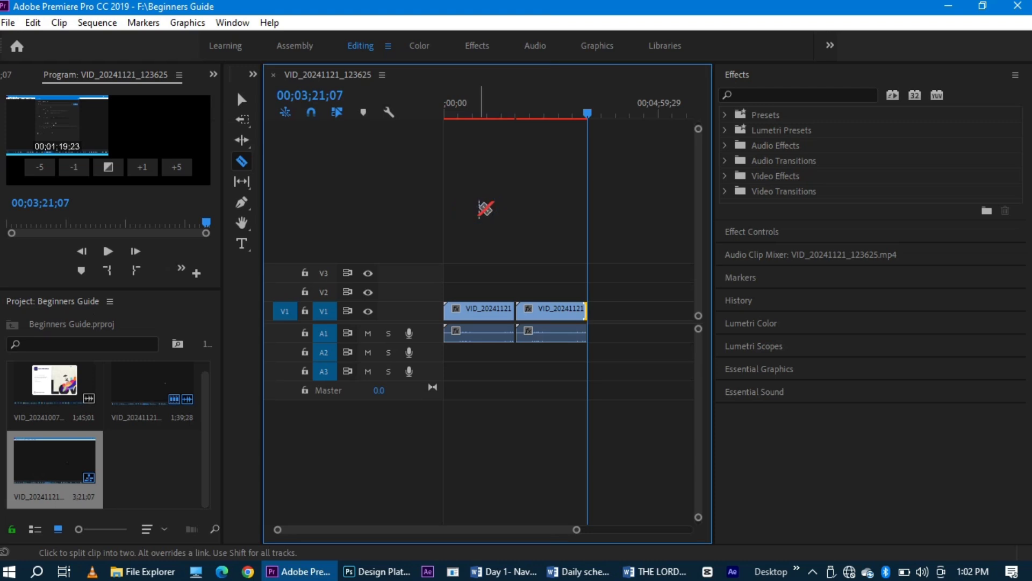
Step: Switch from the Razor Tool back to the Selection Tool for working on the timeline
{"action": "key", "text": "v"}
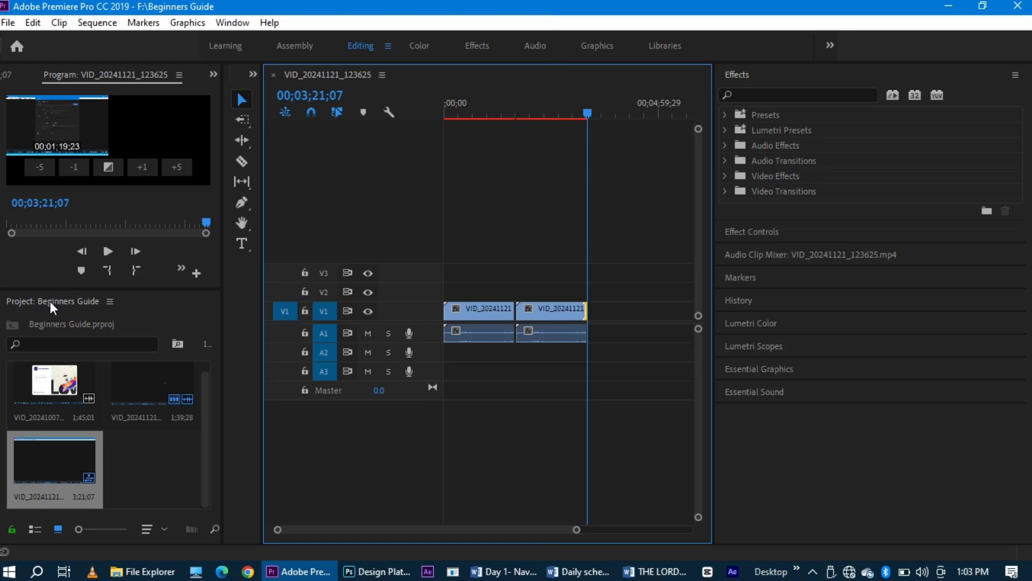
Step: Dock the Project panel in the stacked Effects panel group, collapse it, and add the Program monitor below it
{"action": "left_click_drag", "start_coordinate": [50, 301], "coordinate": [841, 268]}
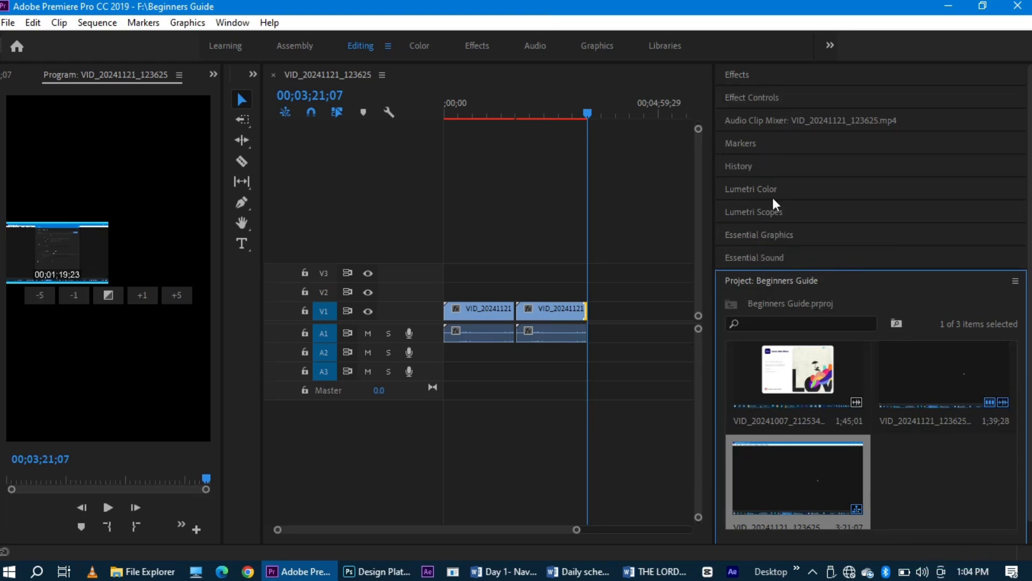
{"action": "left_click", "coordinate": [764, 282]}
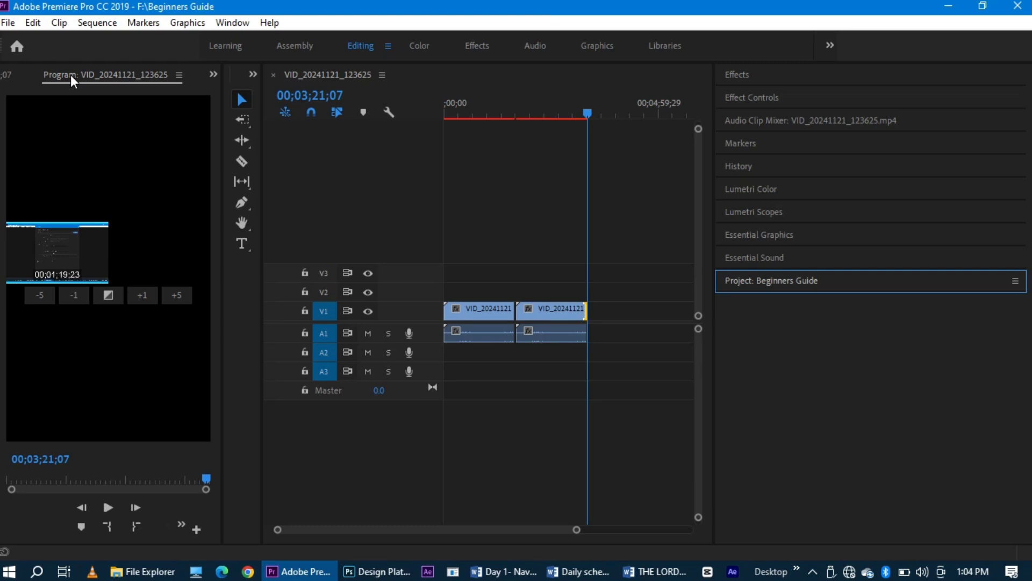
{"action": "left_click_drag", "start_coordinate": [73, 81], "coordinate": [853, 524]}
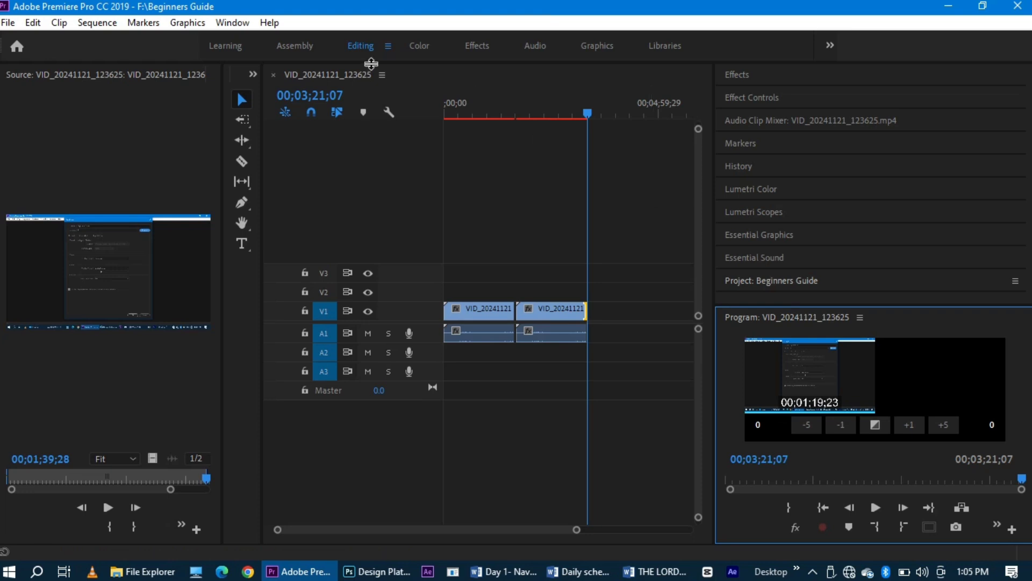
Step: Show the Audio Track Mixer panel beside the Source monitor and close it again
{"action": "left_click", "coordinate": [235, 27]}
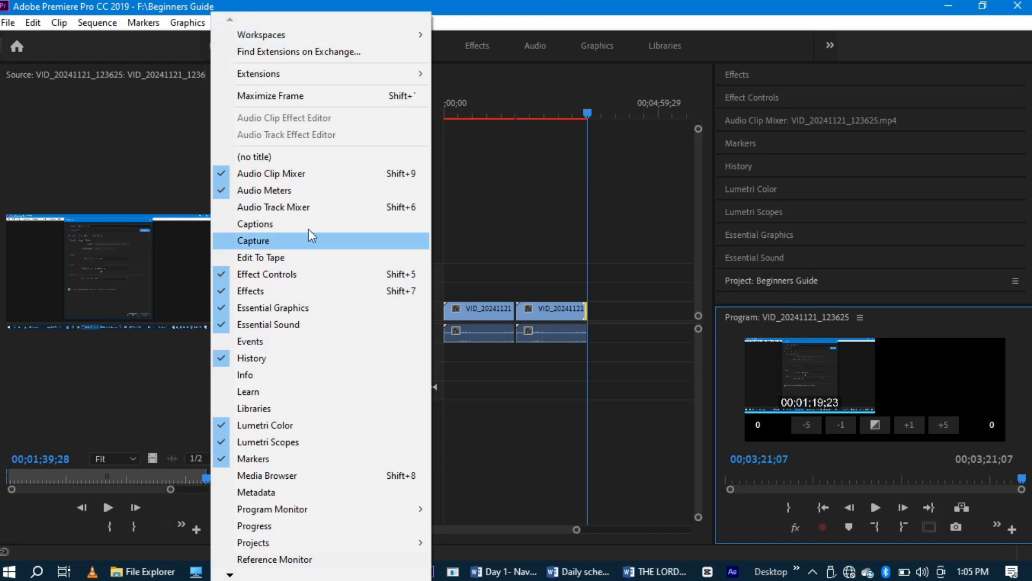
{"action": "left_click", "coordinate": [280, 210]}
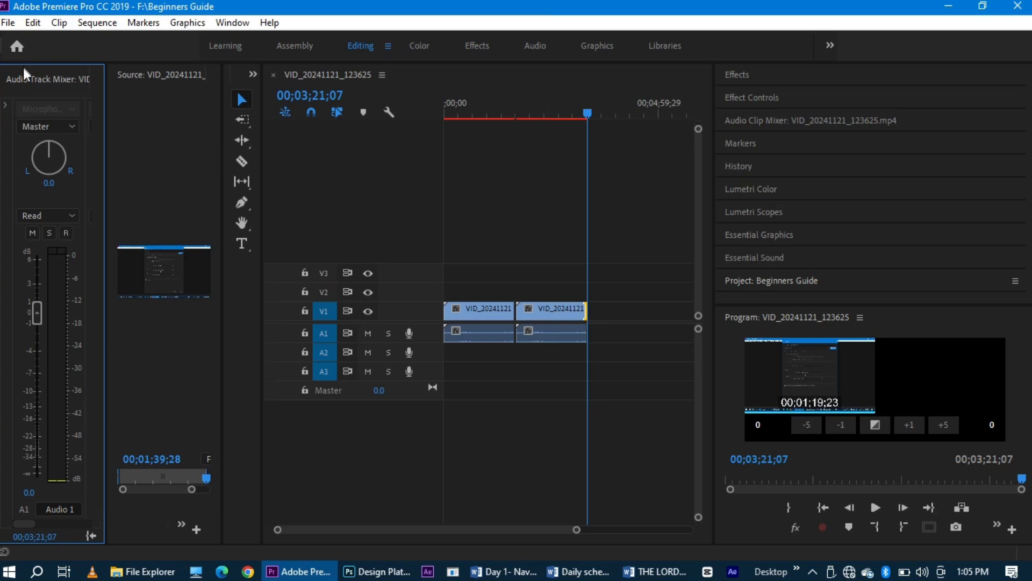
{"action": "key", "text": "ctrl+w"}
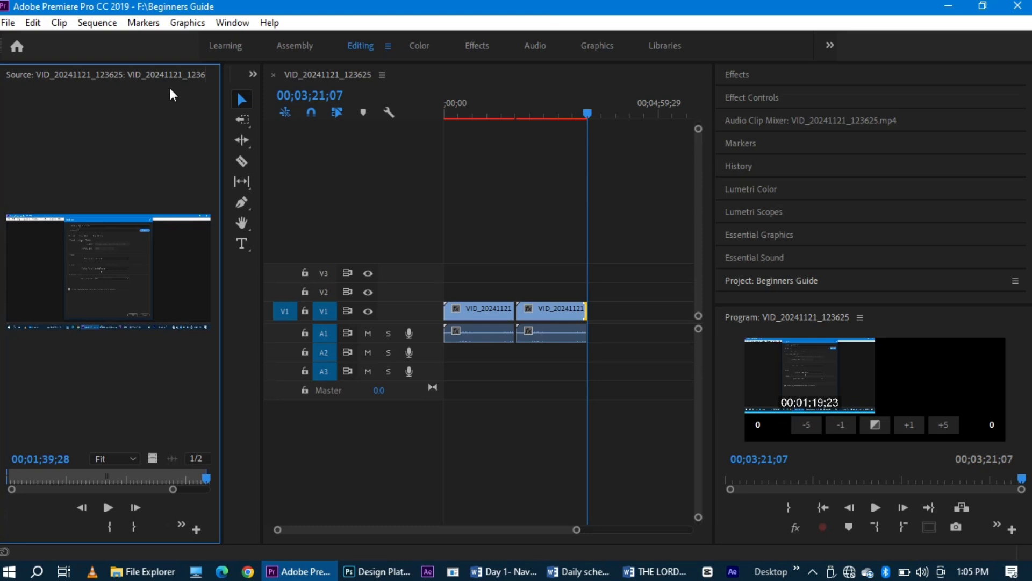
Step: Reset the Editing workspace to its saved layout
{"action": "left_click", "coordinate": [233, 23]}
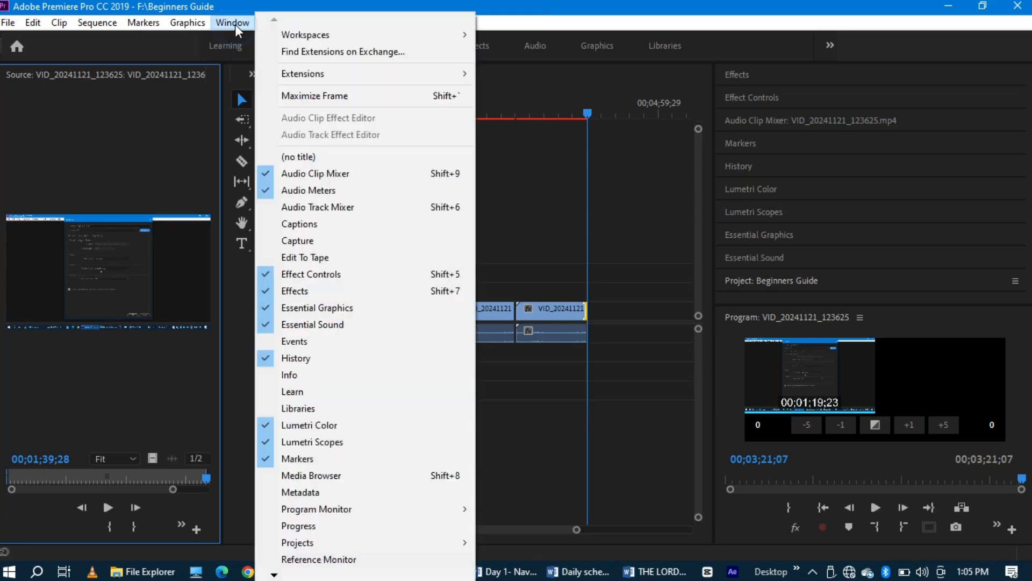
{"action": "mouse_move", "coordinate": [322, 37]}
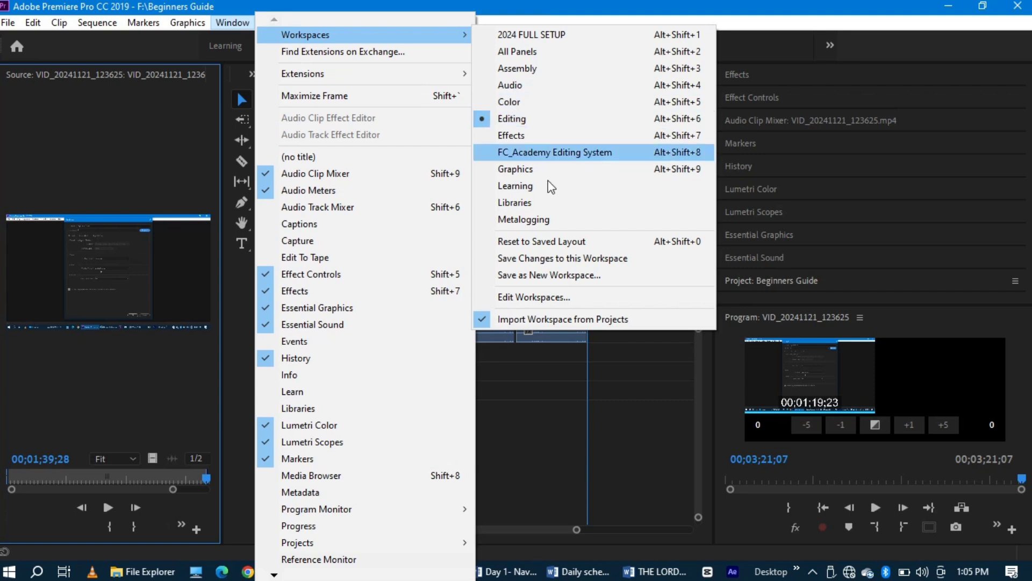
{"action": "left_click", "coordinate": [549, 243]}
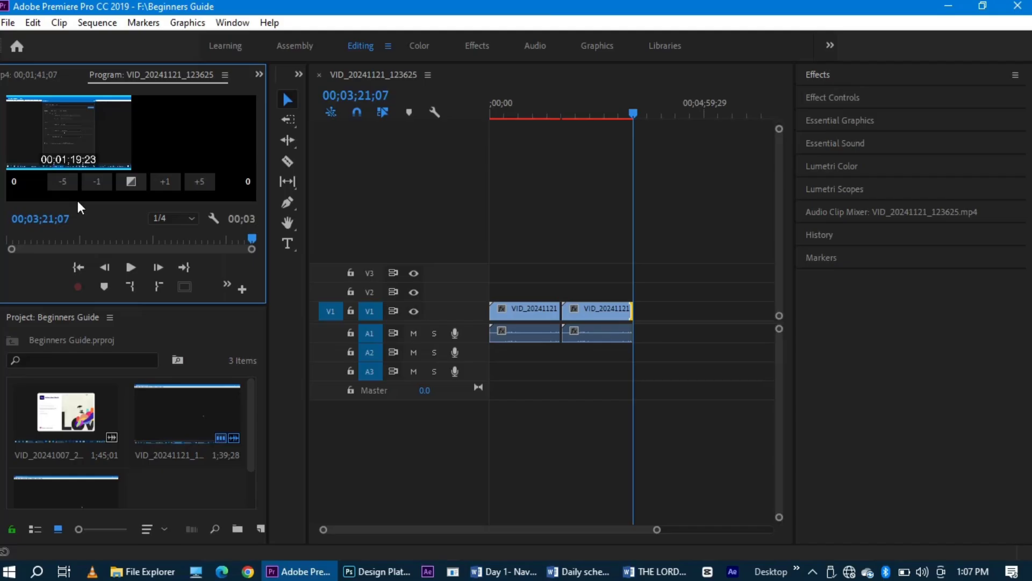
Step: Import the video file 2 from the FC SPACE (F:) drive into the project
{"action": "left_click", "coordinate": [9, 30]}
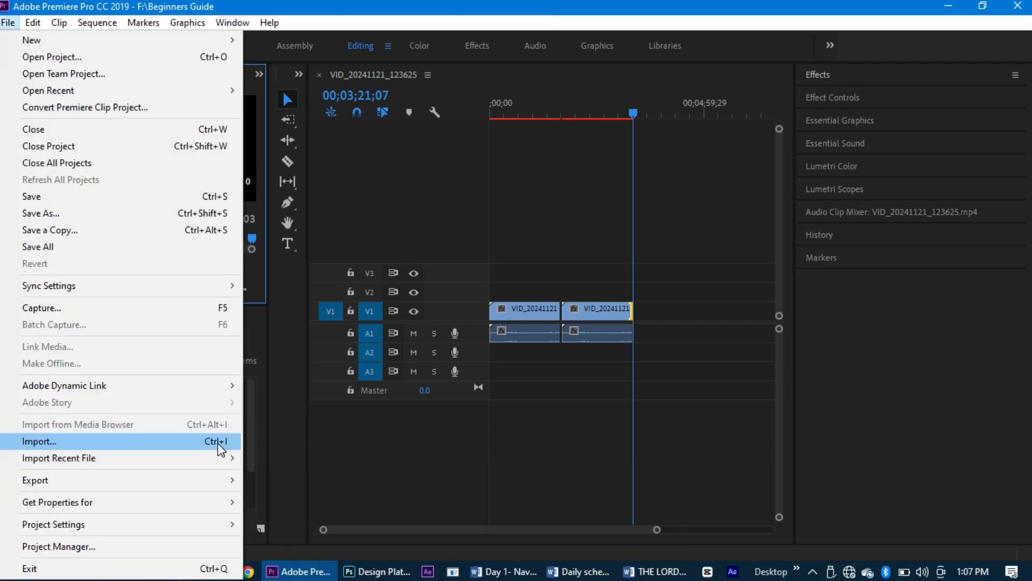
{"action": "left_click", "coordinate": [218, 442]}
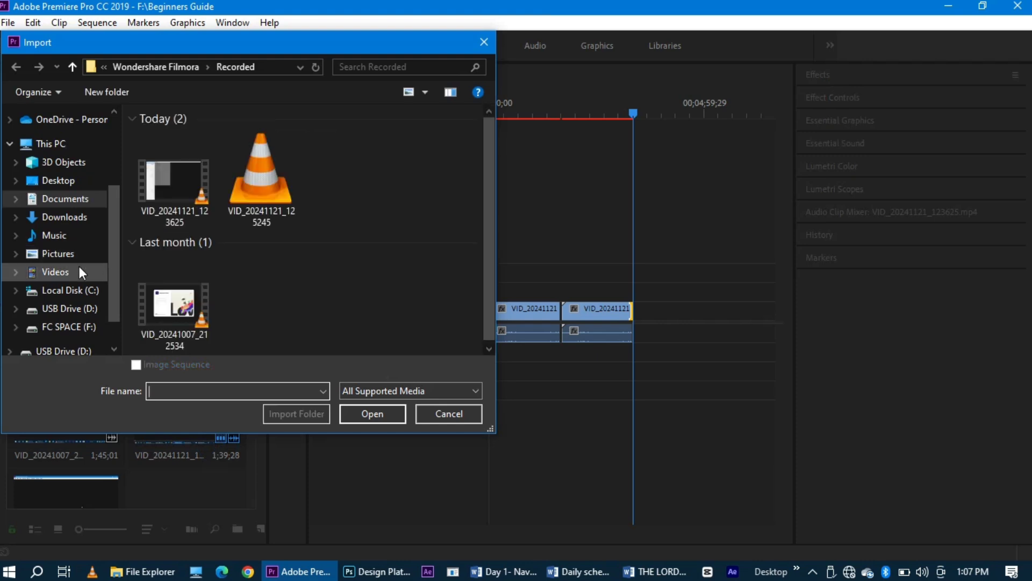
{"action": "left_click", "coordinate": [82, 328]}
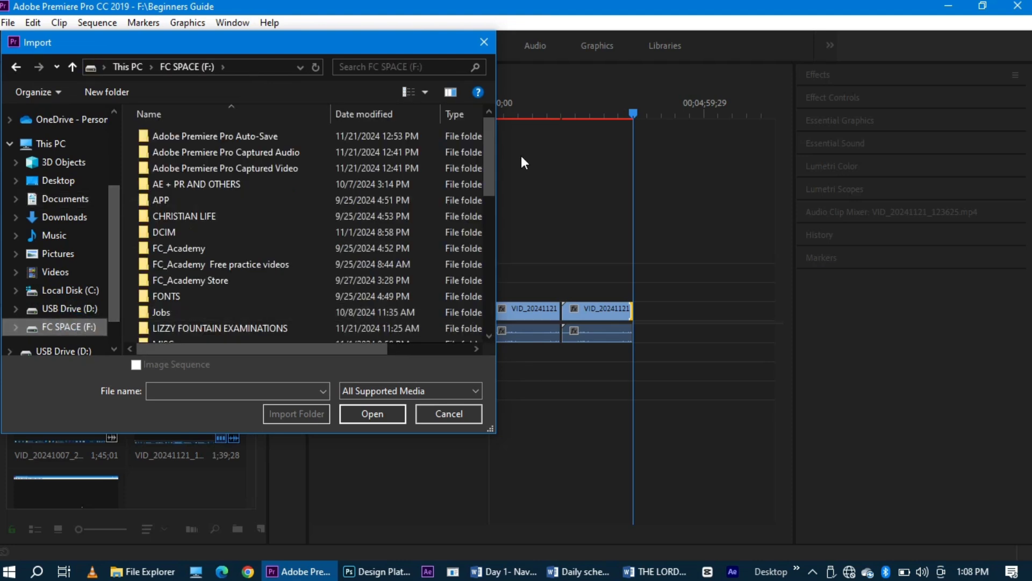
{"action": "left_click_drag", "start_coordinate": [489, 173], "coordinate": [494, 266]}
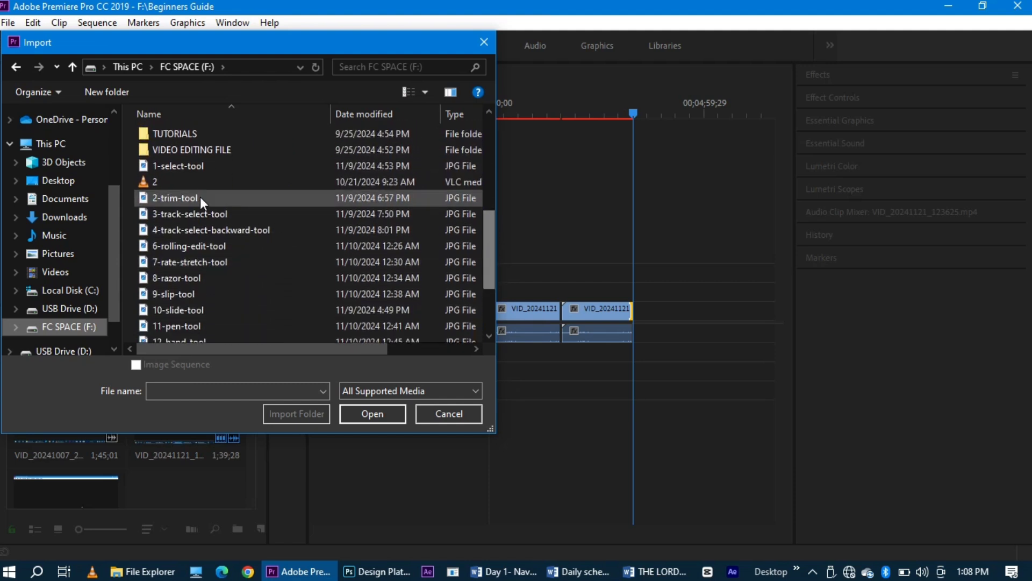
{"action": "left_click", "coordinate": [173, 183]}
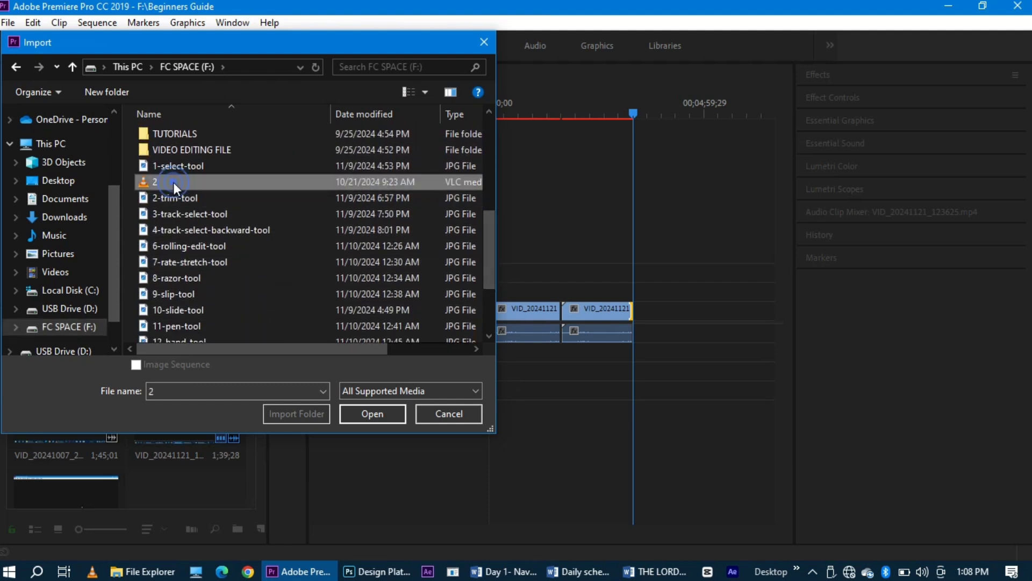
{"action": "left_click", "coordinate": [385, 411]}
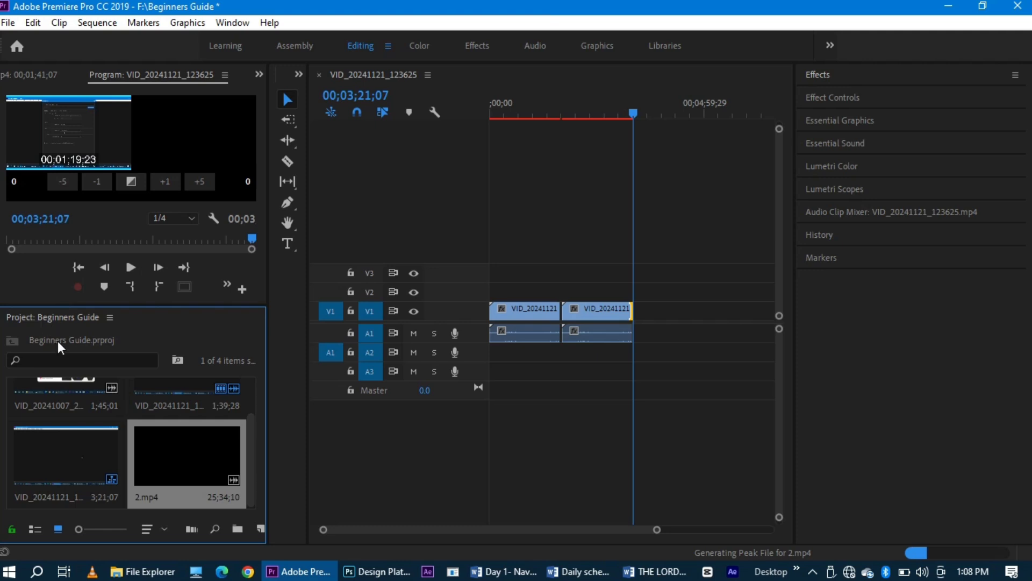
{"action": "left_click", "coordinate": [124, 504]}
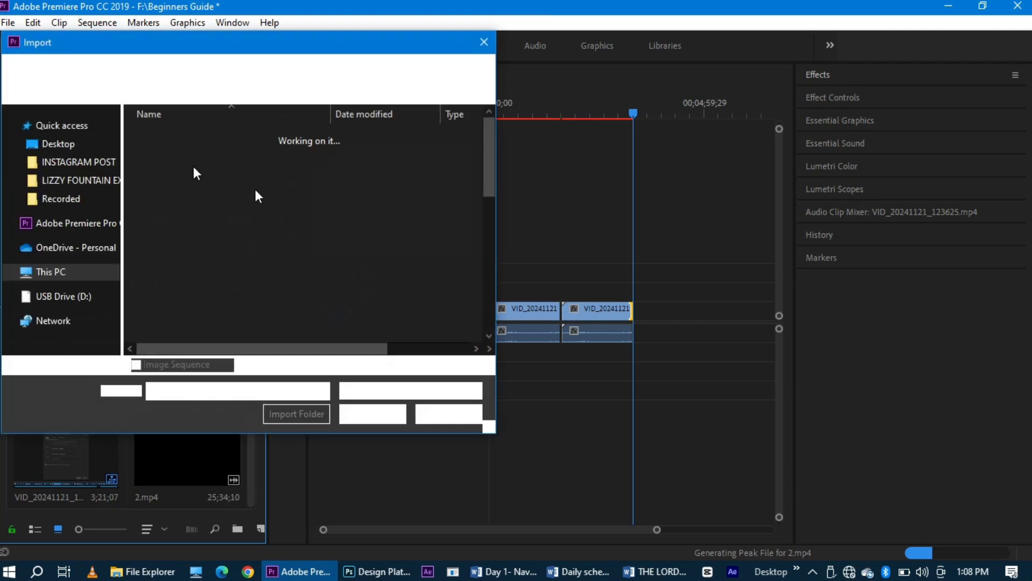
{"action": "left_click_drag", "start_coordinate": [490, 146], "coordinate": [489, 215]}
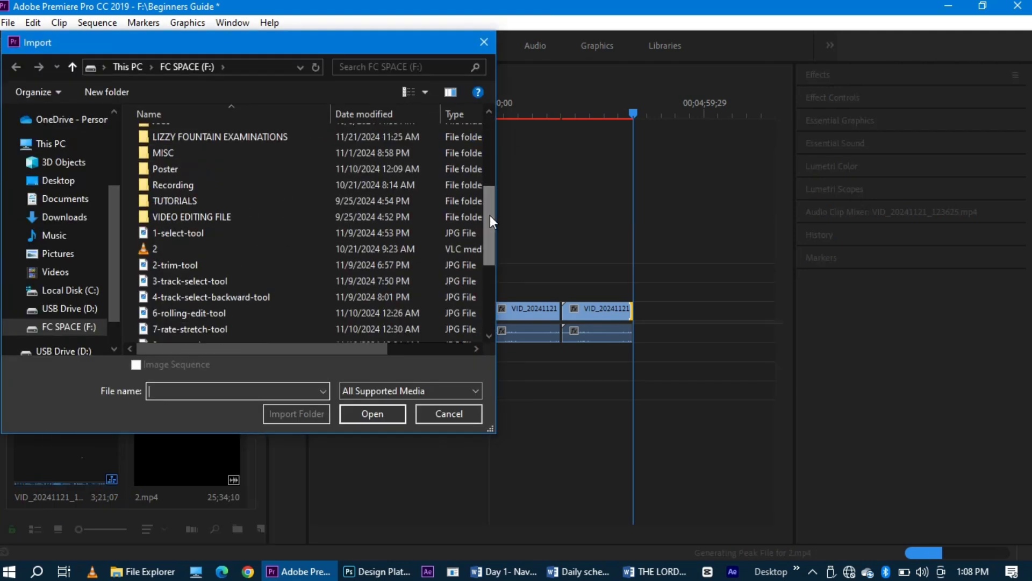
{"action": "left_click", "coordinate": [487, 45]}
Step: Create a bin named 1 in the project and move the 2.mp4 clip into it
{"action": "left_click_drag", "start_coordinate": [253, 457], "coordinate": [250, 482]}
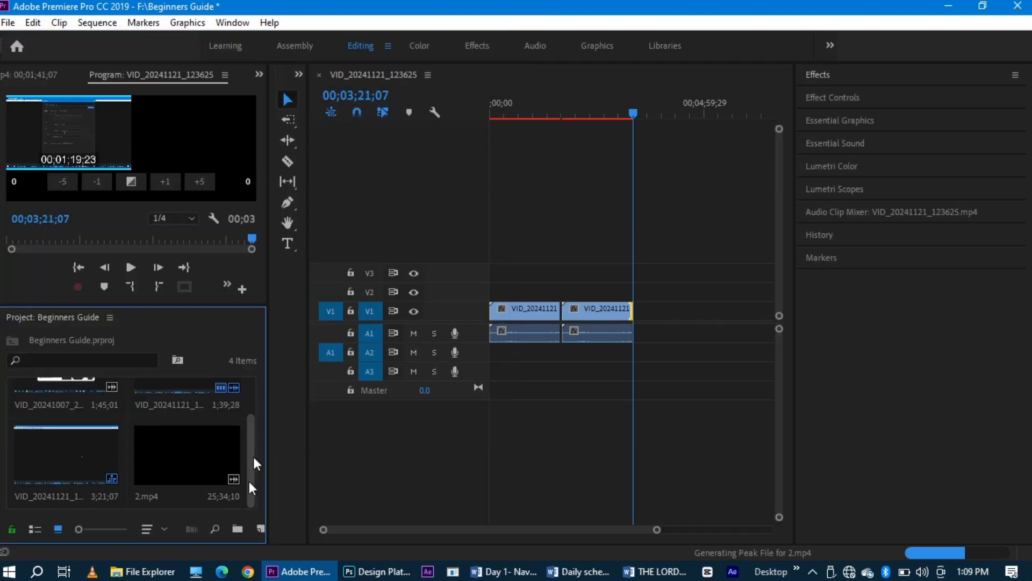
{"action": "left_click", "coordinate": [237, 529]}
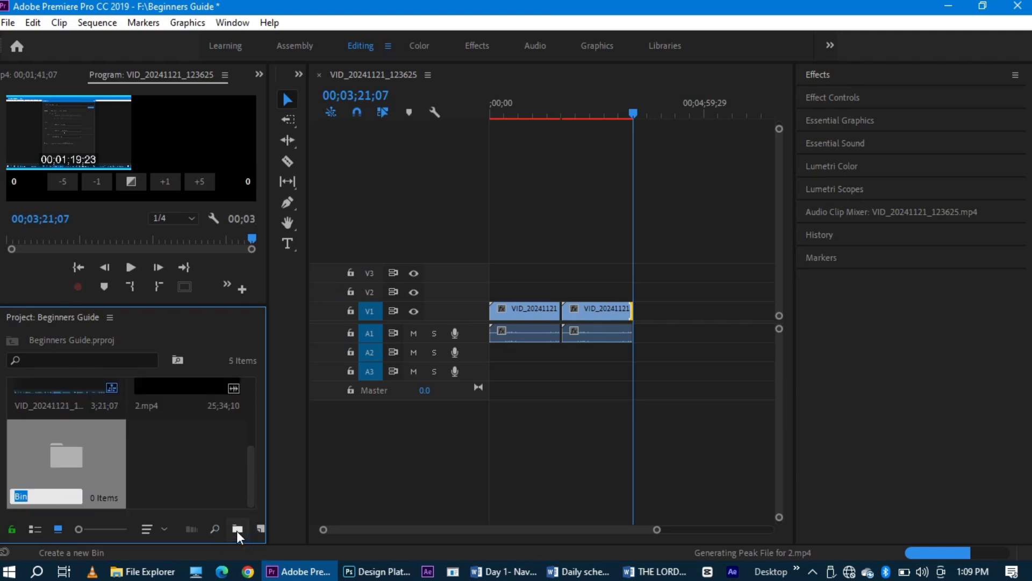
{"action": "type", "text": "1"}
{"action": "key", "text": "Return"}
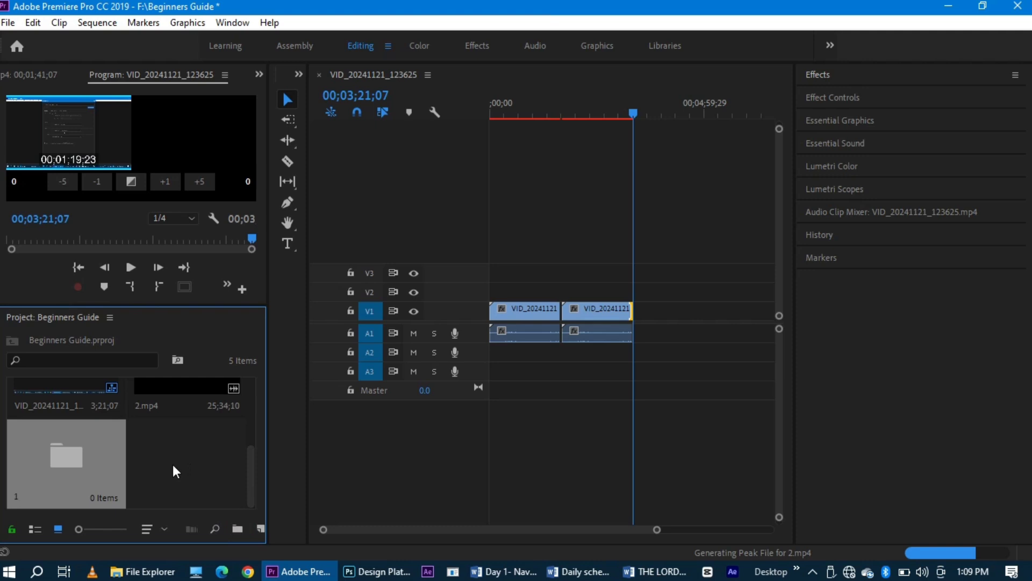
{"action": "left_click", "coordinate": [190, 400]}
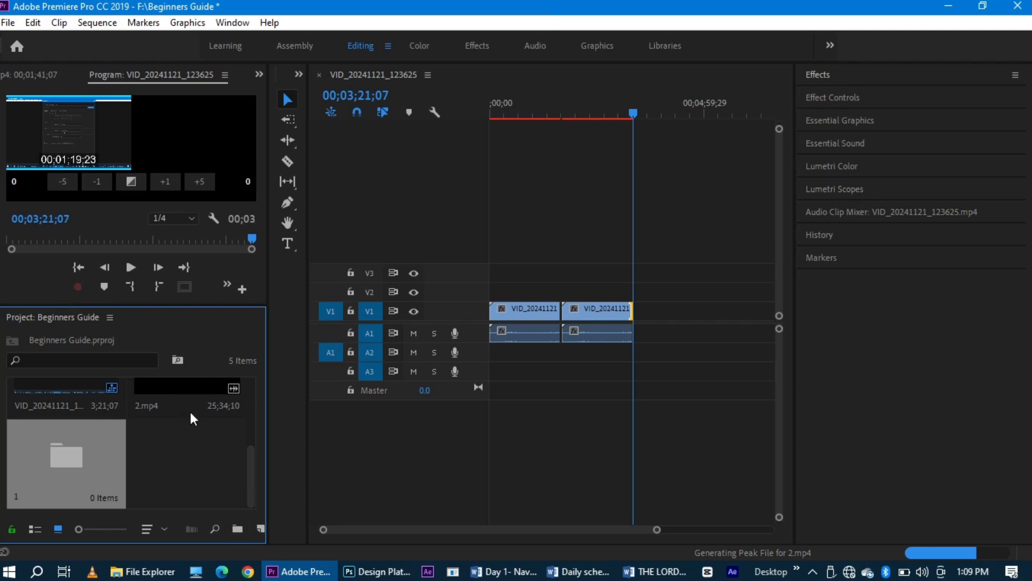
{"action": "left_click_drag", "start_coordinate": [172, 386], "coordinate": [79, 454]}
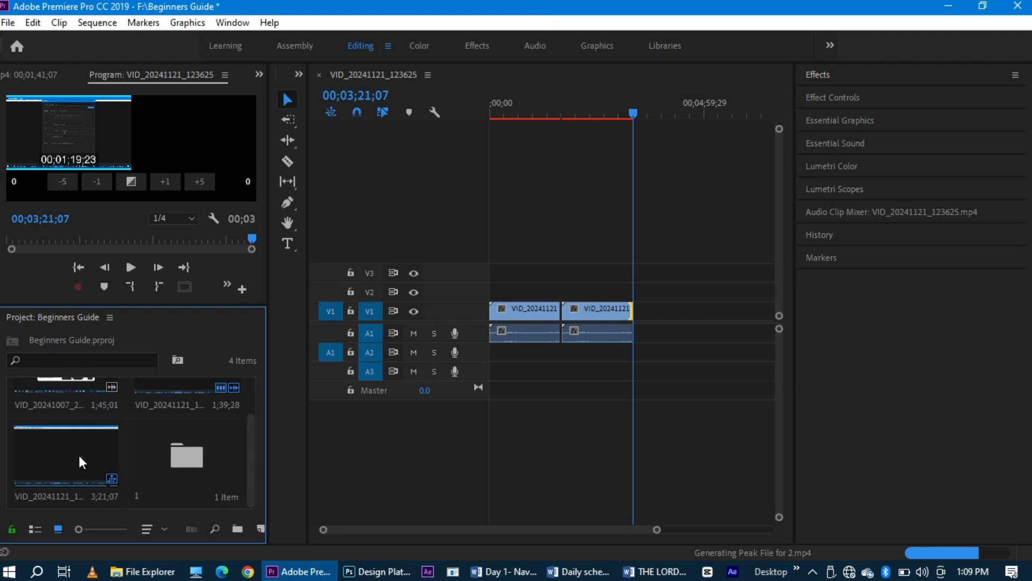
Step: Create a bin named Opening and move the VID_20241121 sequence and the VID_20241007 clip into it
{"action": "left_click", "coordinate": [239, 529]}
{"action": "type", "text": "Ope"}
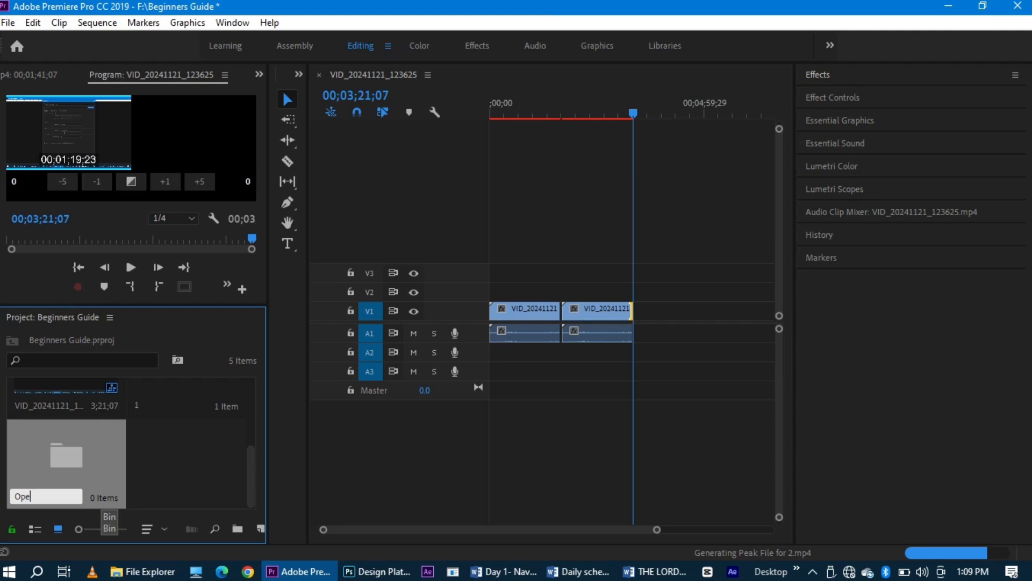
{"action": "type", "text": "ning"}
{"action": "left_click", "coordinate": [143, 461]}
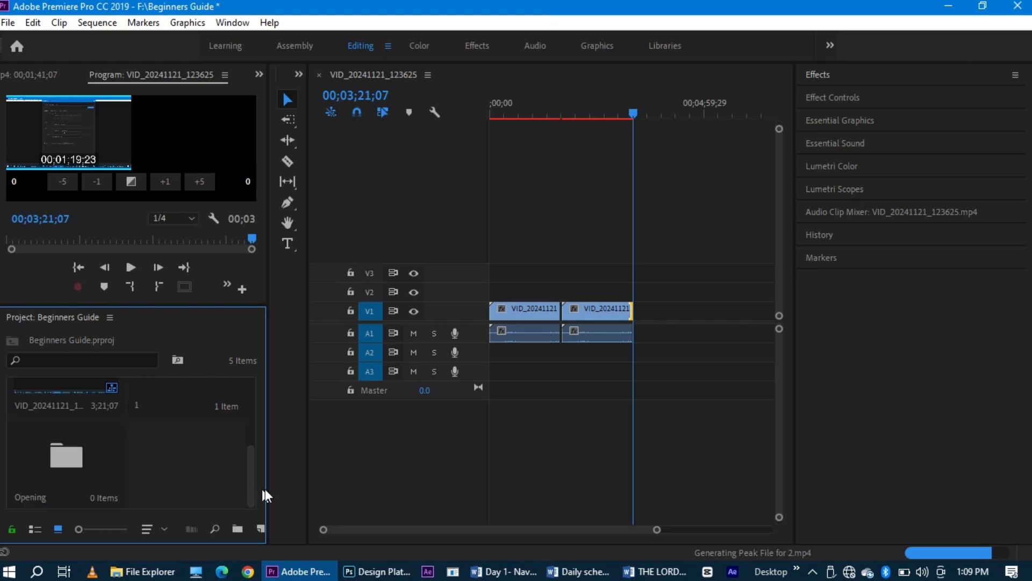
{"action": "left_click_drag", "start_coordinate": [50, 381], "coordinate": [67, 457]}
{"action": "left_click_drag", "start_coordinate": [252, 433], "coordinate": [252, 410]}
{"action": "left_click", "coordinate": [80, 402]}
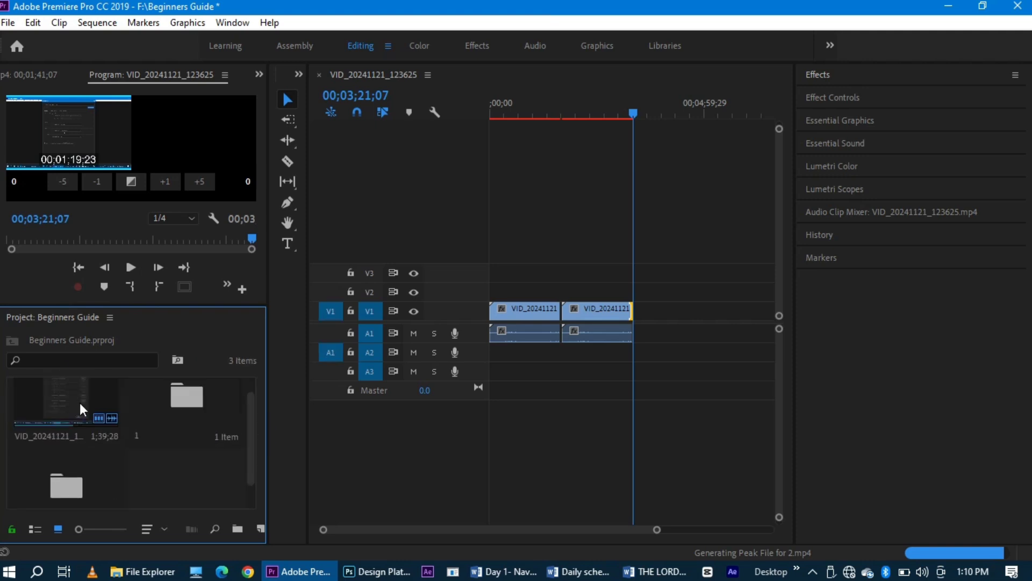